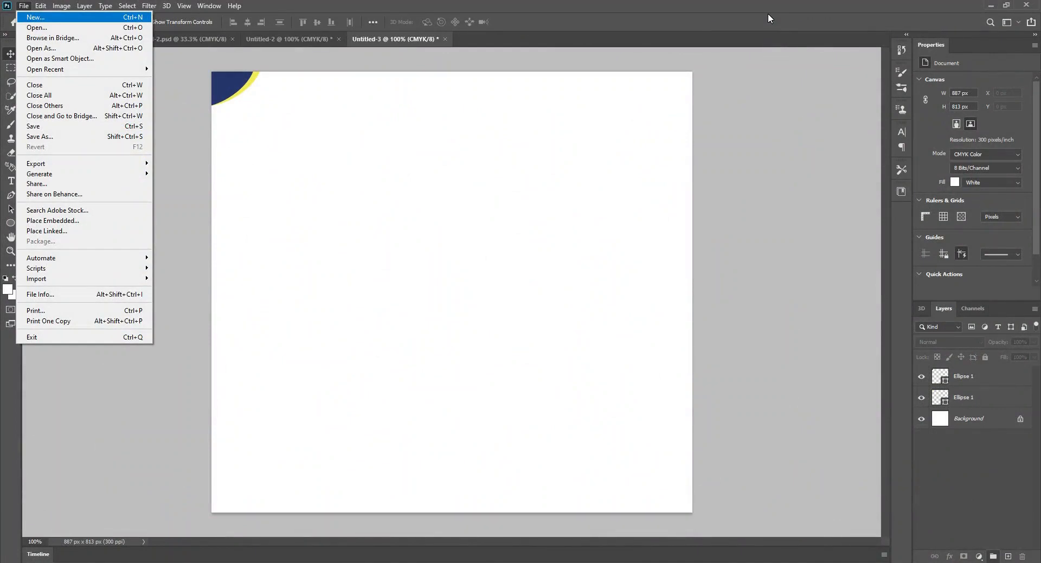
Step: Create a new document named "lake icon banner" with a width of 2560 pixels and a height of 1440 pixels
{"action": "key", "text": "Return"}
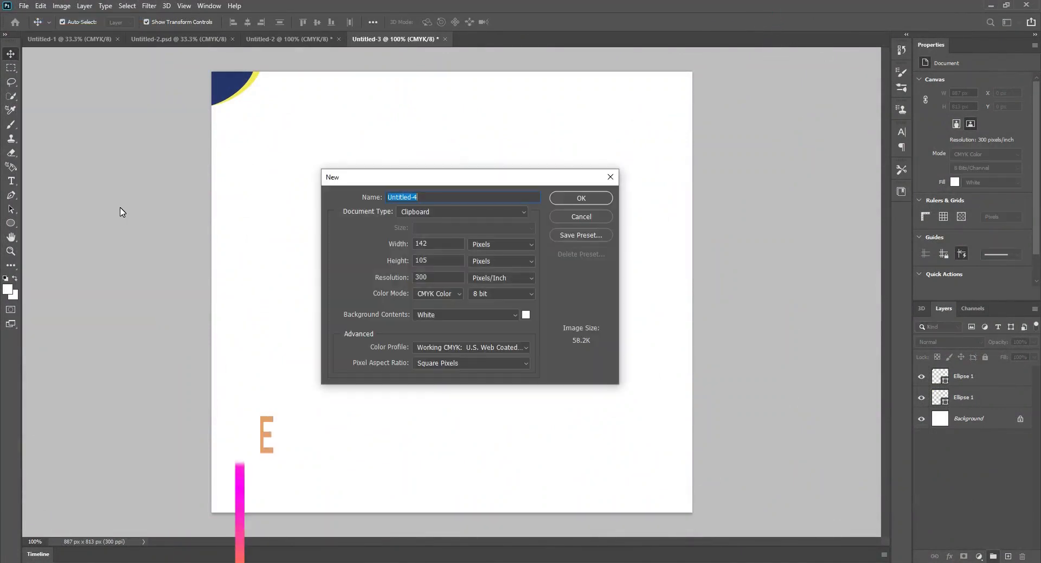
{"action": "type", "text": "b"}
{"action": "type", "text": "ake "}
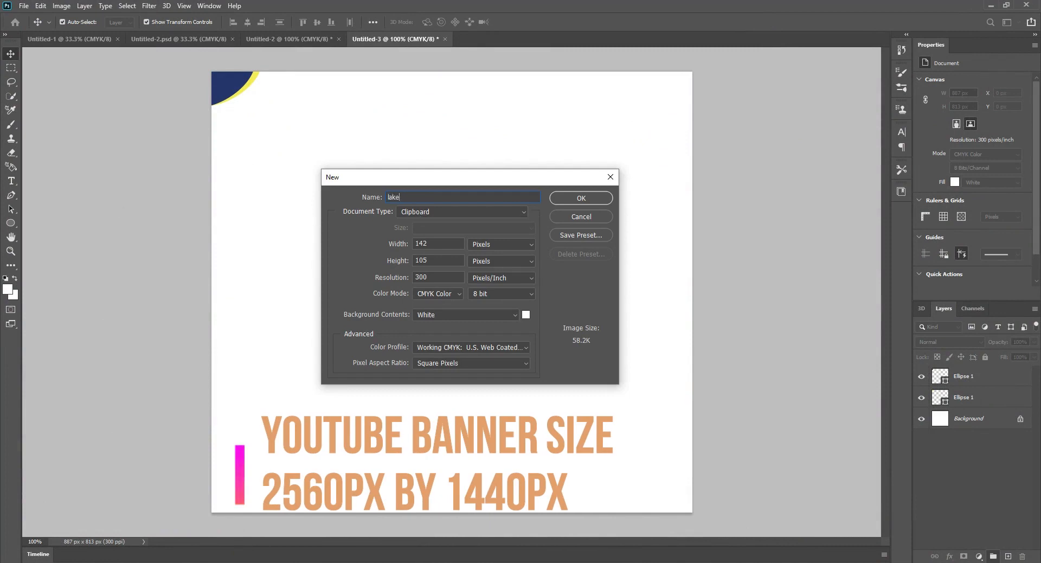
{"action": "type", "text": "icon banner"}
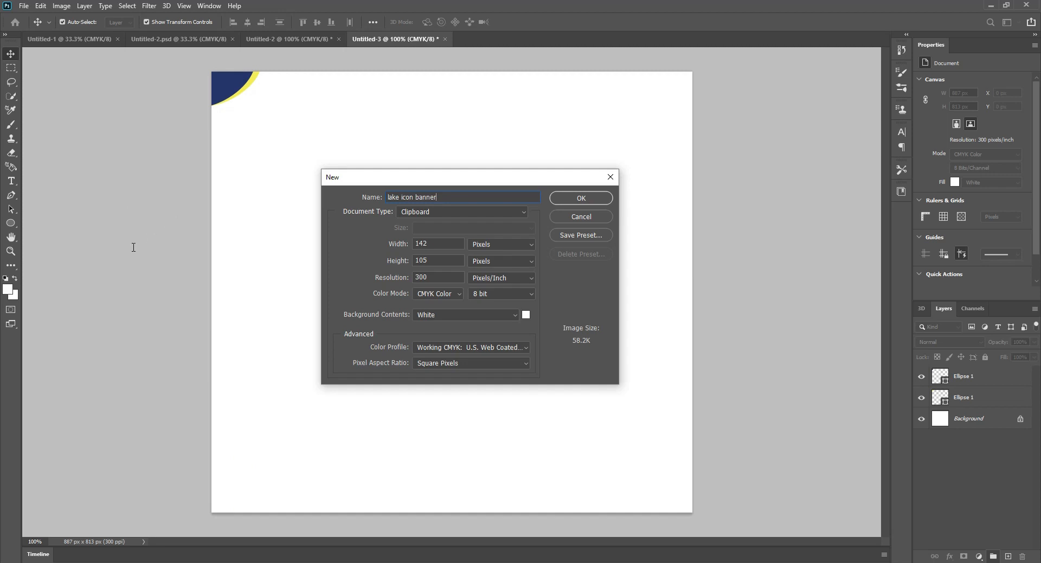
{"action": "left_click_drag", "start_coordinate": [132, 247], "coordinate": [122, 247]}
{"action": "type", "text": "2560"}
{"action": "left_click_drag", "start_coordinate": [137, 261], "coordinate": [114, 261]}
{"action": "type", "text": "1"}
{"action": "key", "text": "Return"}
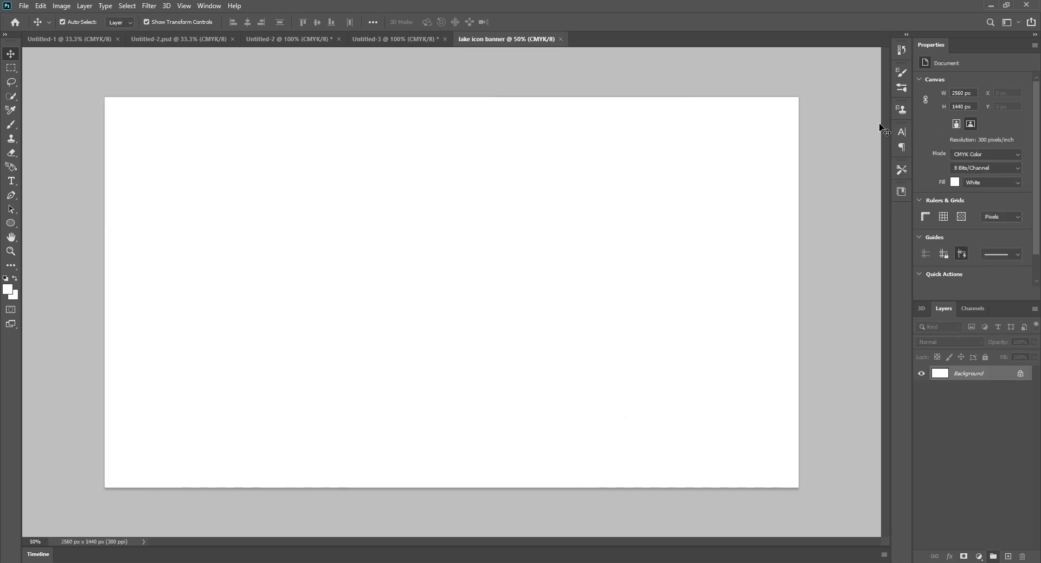
Step: Draw a yellow ellipse about 388 by 192 px overlapping the canvas's top-left corner
{"action": "key", "text": "u"}
{"action": "right_click", "coordinate": [11, 223]}
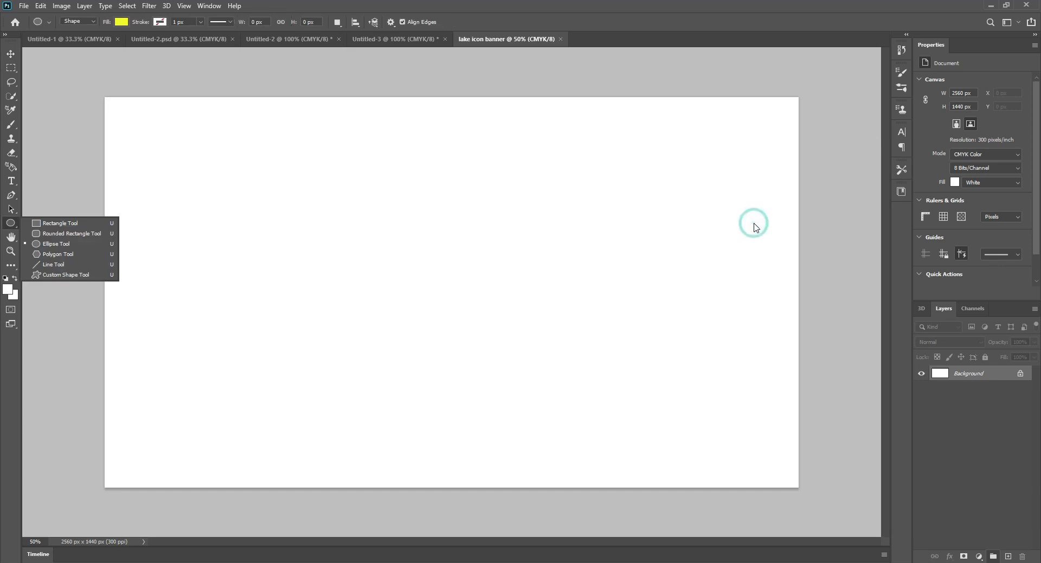
{"action": "left_click", "coordinate": [787, 247]}
{"action": "left_click_drag", "start_coordinate": [180, 77], "coordinate": [75, 128]}
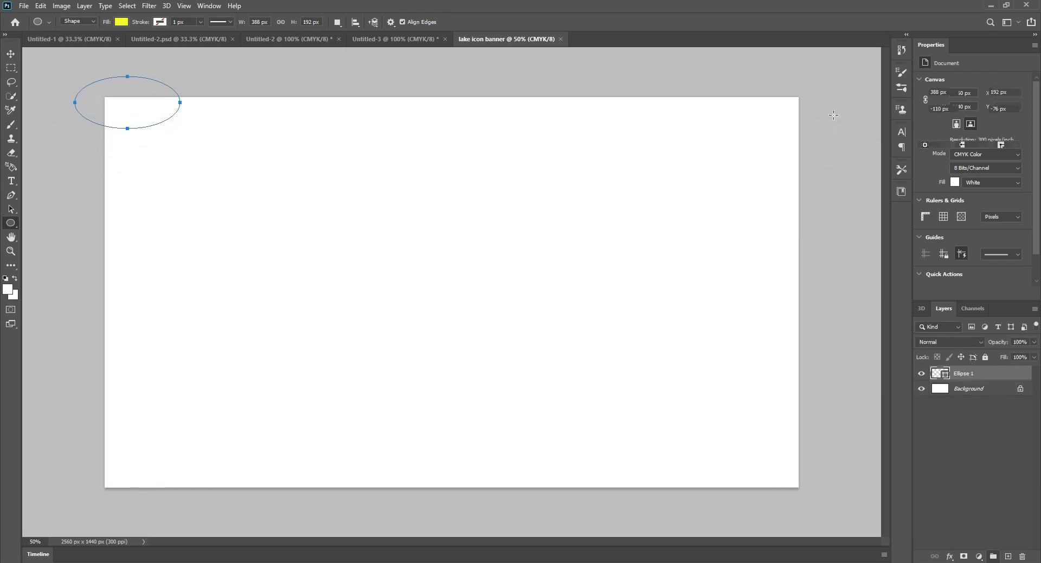
Step: Scale the yellow ellipse to about 125% and rotate it about -42° so it fills the canvas's top-left corner
{"action": "key", "text": "v"}
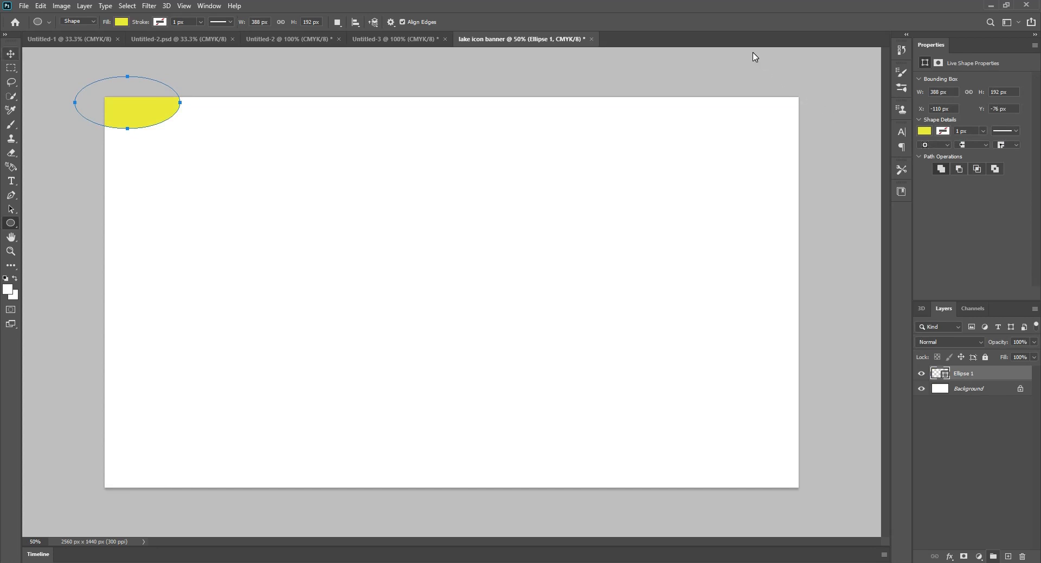
{"action": "left_click_drag", "start_coordinate": [807, 72], "coordinate": [800, 121]}
{"action": "mouse_move", "coordinate": [872, 111]}
{"action": "left_mouse_down"}
{"action": "mouse_move", "coordinate": [877, 119]}
{"action": "mouse_move", "coordinate": [867, 113]}
{"action": "left_mouse_up"}
{"action": "left_click_drag", "start_coordinate": [927, 93], "coordinate": [895, 117]}
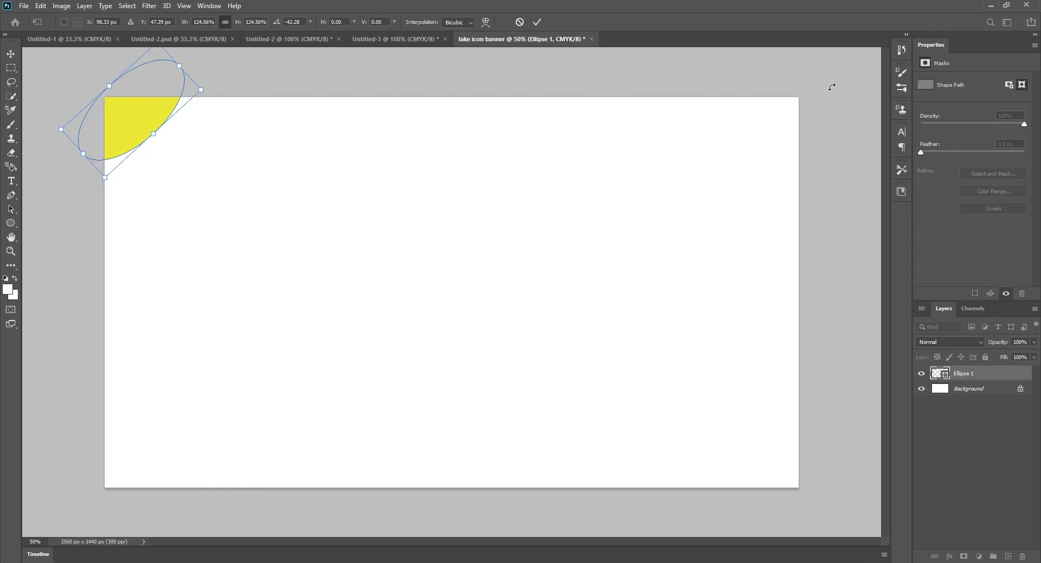
{"action": "left_click", "coordinate": [755, 58]}
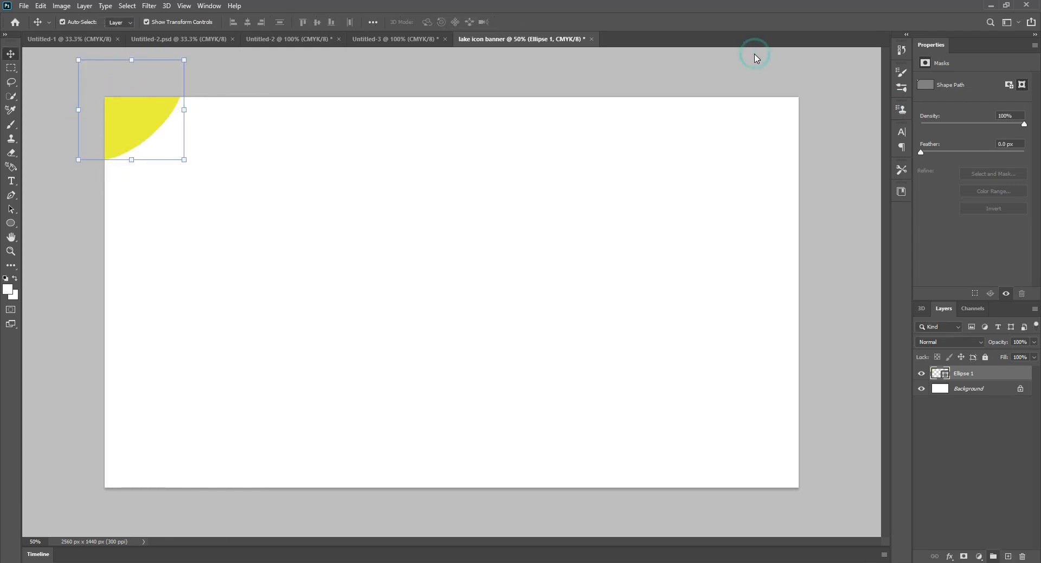
{"action": "left_click", "coordinate": [784, 97]}
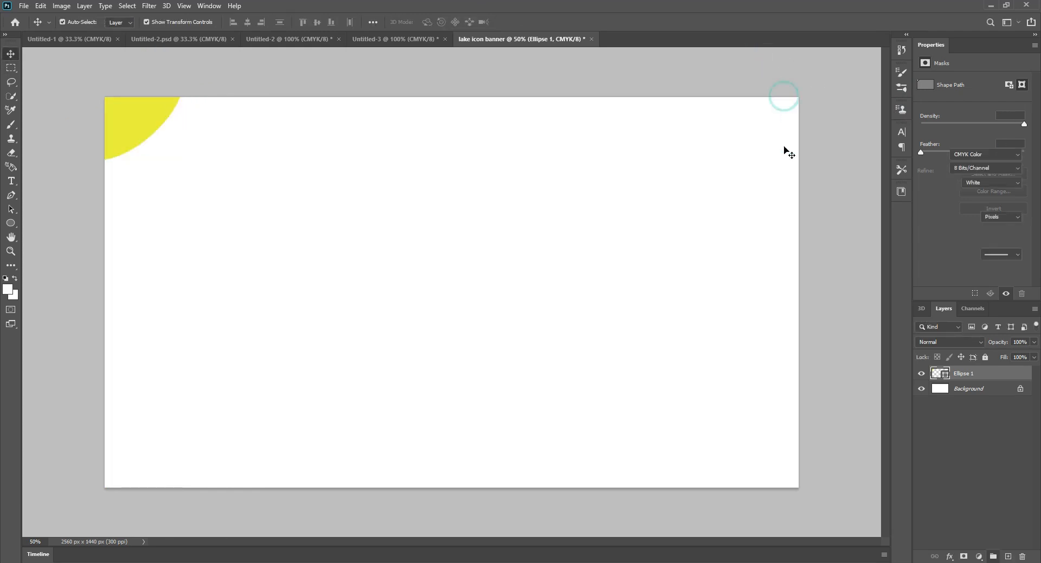
Step: Draw a second ellipse about 398 by 162 px over the yellow corner shape and fill it with dark blue
{"action": "left_click", "coordinate": [749, 223]}
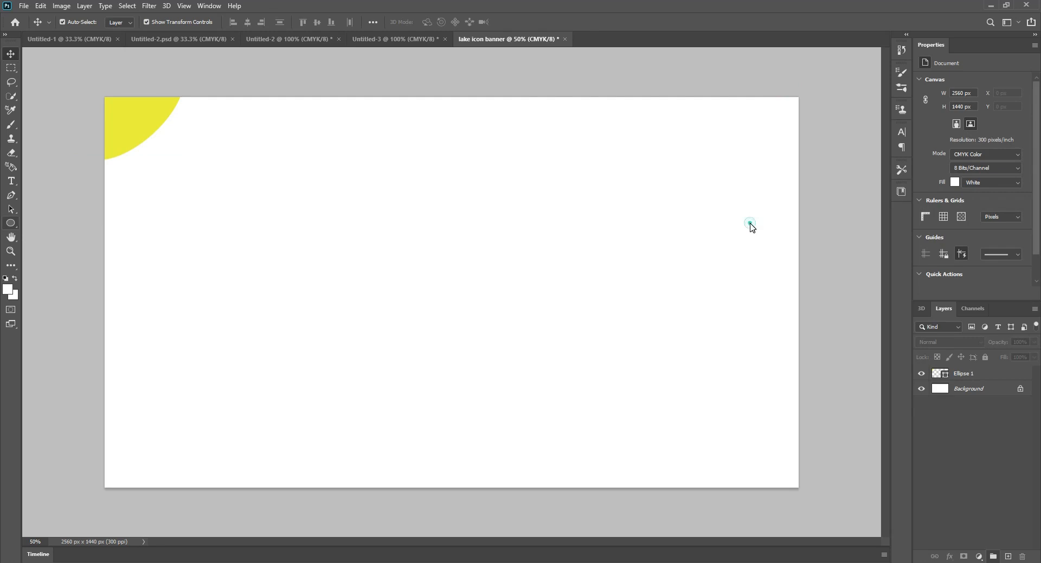
{"action": "left_click", "coordinate": [787, 247]}
{"action": "left_click_drag", "start_coordinate": [819, 64], "coordinate": [934, 111]}
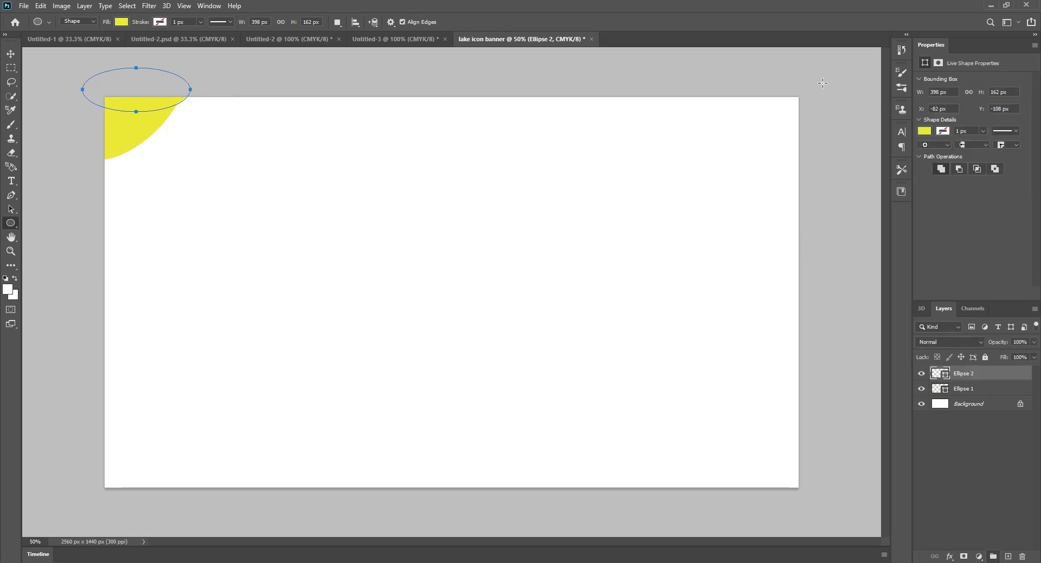
{"action": "left_click", "coordinate": [860, 23]}
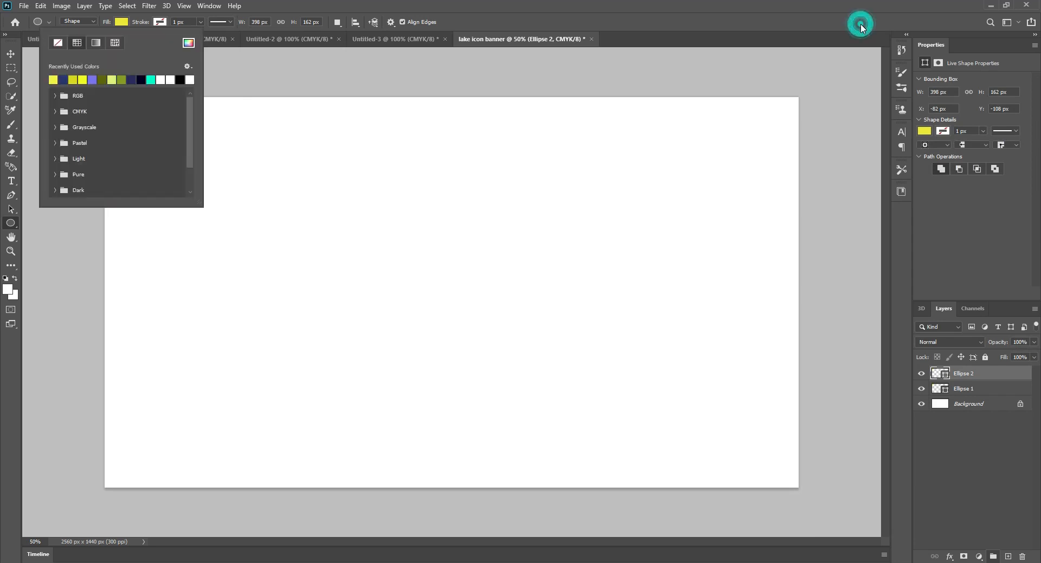
{"action": "left_click", "coordinate": [808, 75]}
Step: Rotate the dark blue ellipse about -43° and position it inside the yellow one, leaving a curved yellow border
{"action": "left_click", "coordinate": [752, 53]}
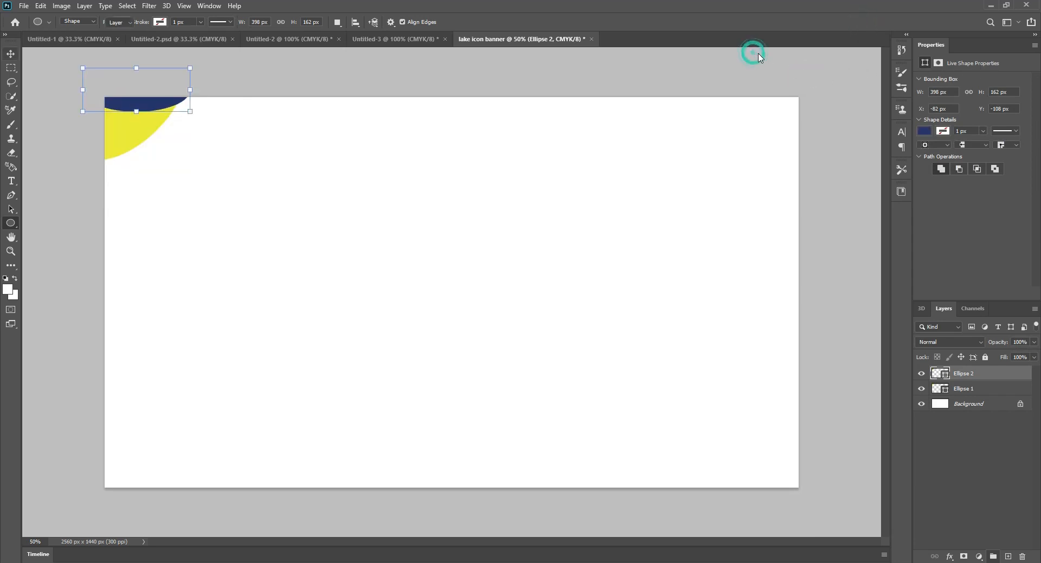
{"action": "key", "text": "v"}
{"action": "left_click_drag", "start_coordinate": [822, 61], "coordinate": [850, 112]}
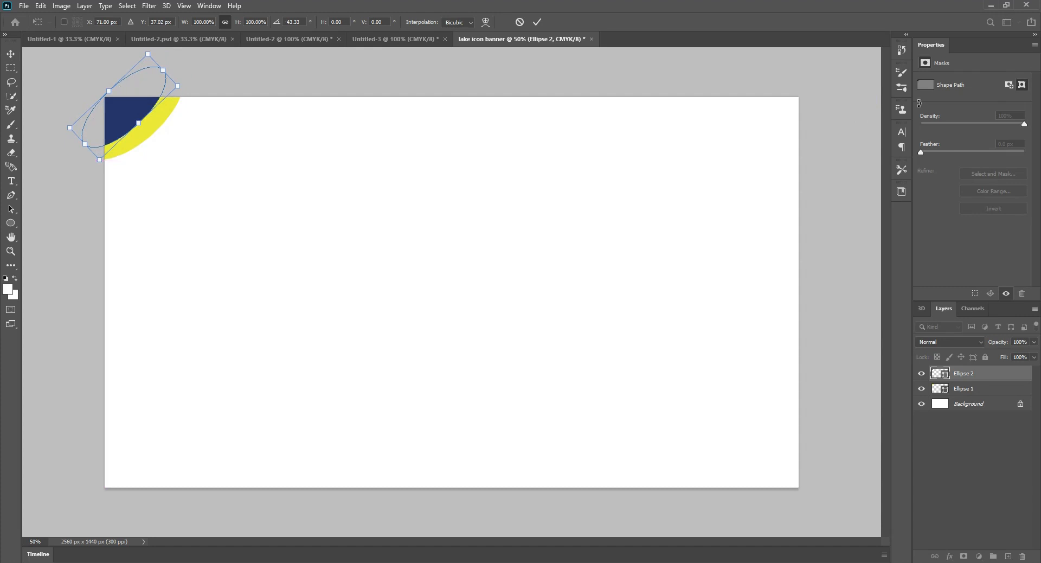
{"action": "key", "text": "Return"}
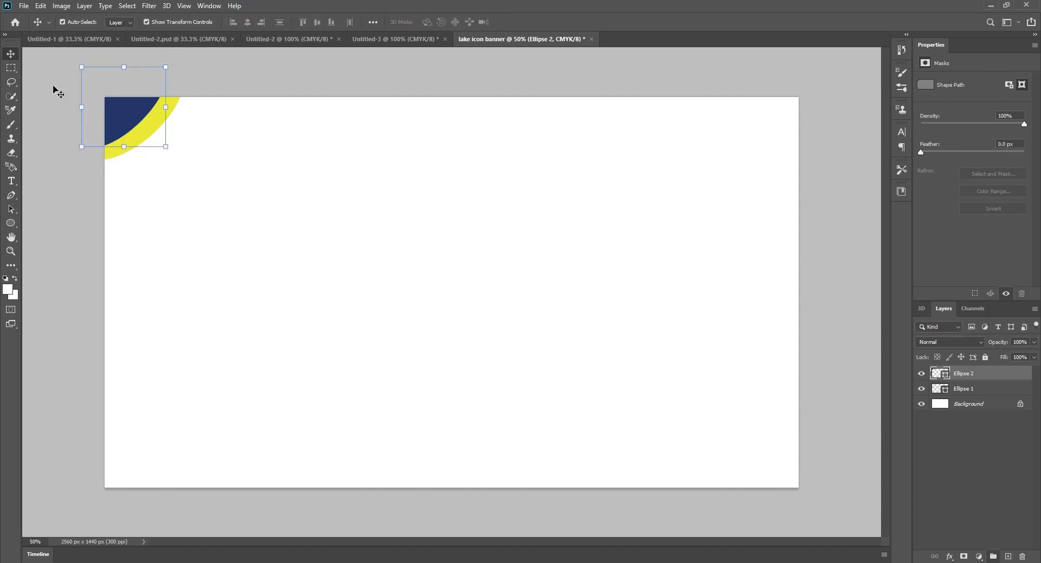
{"action": "left_click", "coordinate": [981, 95]}
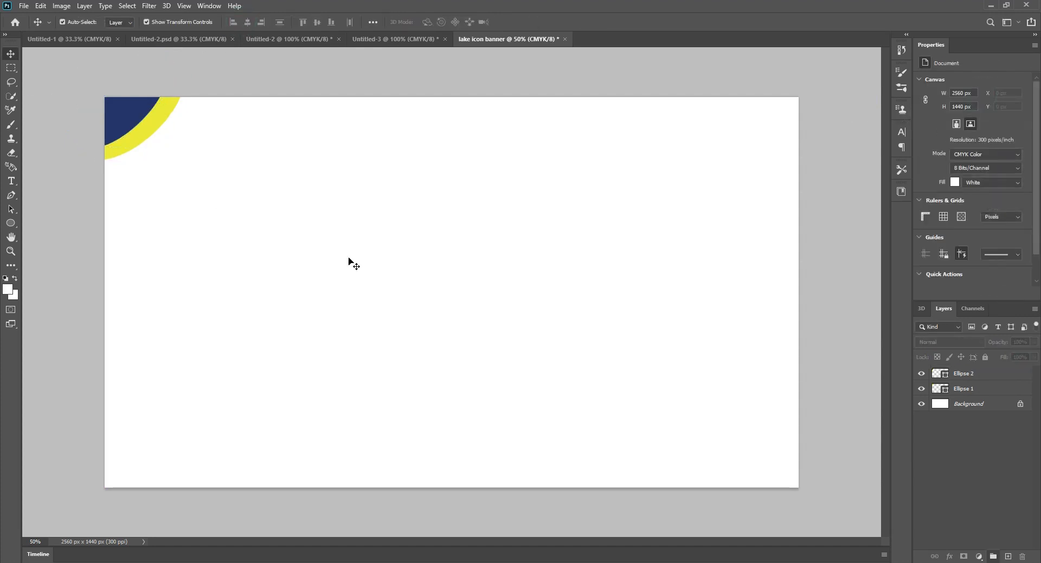
Step: Copy and paste both ellipses, rotate the pair about 95°, and place it over the canvas's top-right corner
{"action": "left_click", "coordinate": [982, 374]}
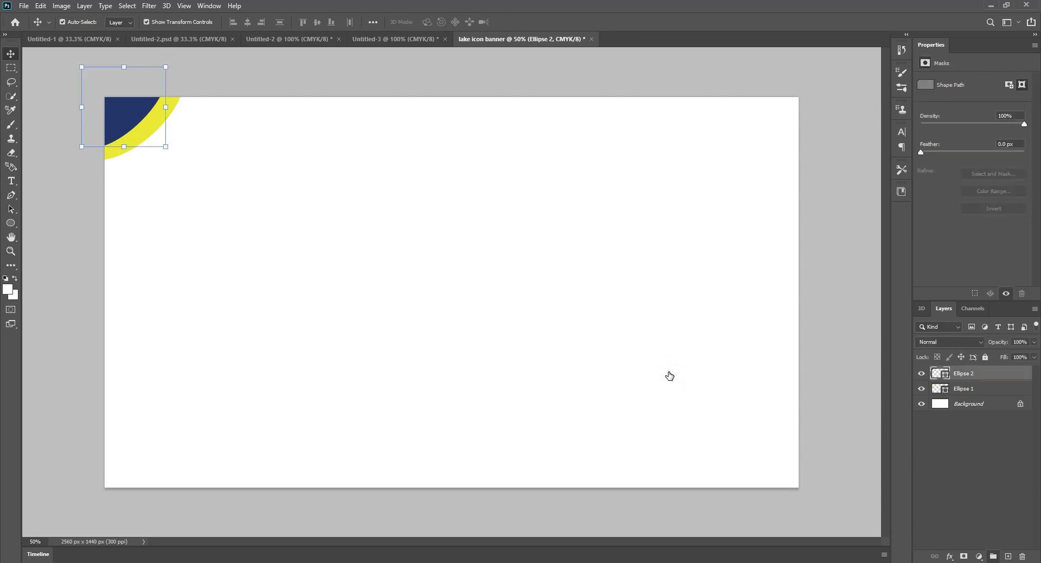
{"action": "left_click", "coordinate": [976, 388], "text": "shift"}
{"action": "key", "text": "ctrl"}
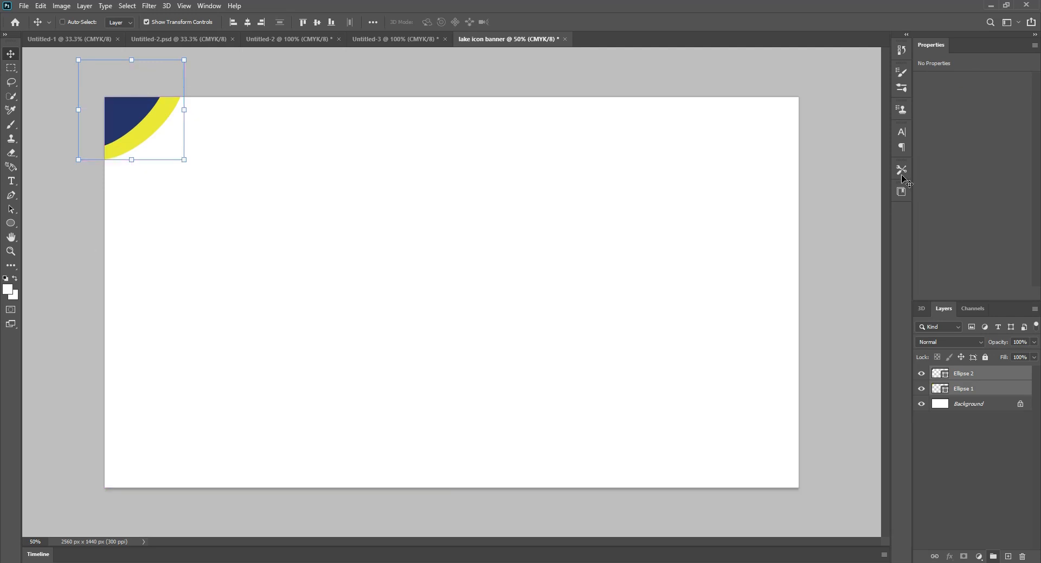
{"action": "key", "text": "ctrl+v"}
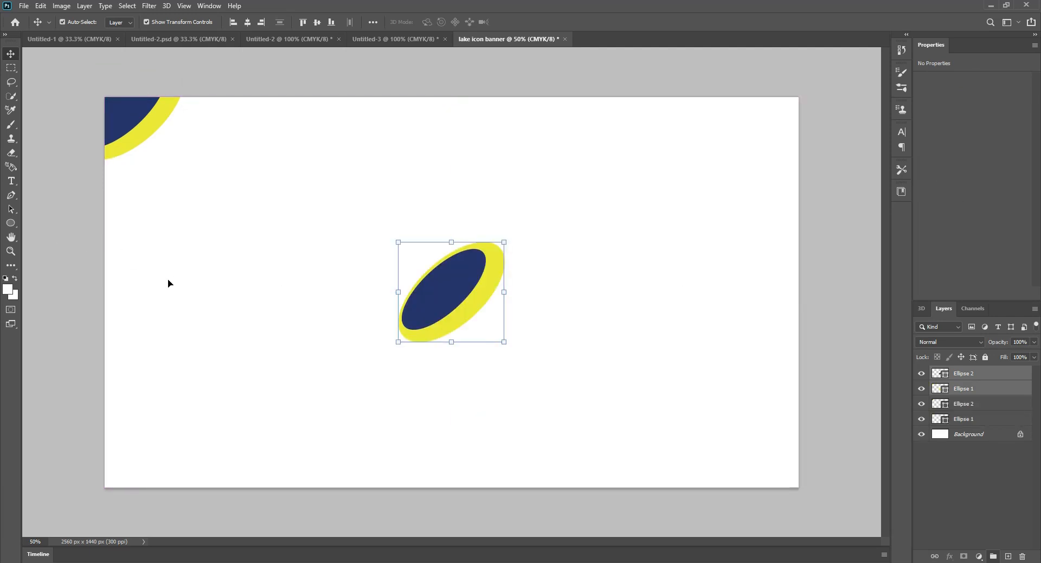
{"action": "left_click_drag", "start_coordinate": [209, 235], "coordinate": [211, 364]}
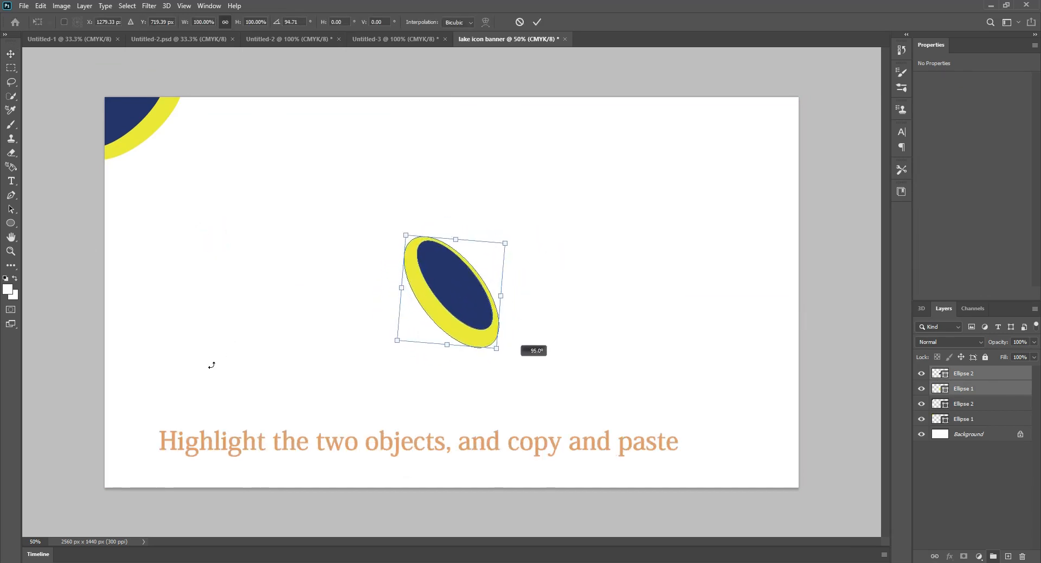
{"action": "left_click_drag", "start_coordinate": [170, 288], "coordinate": [501, 118]}
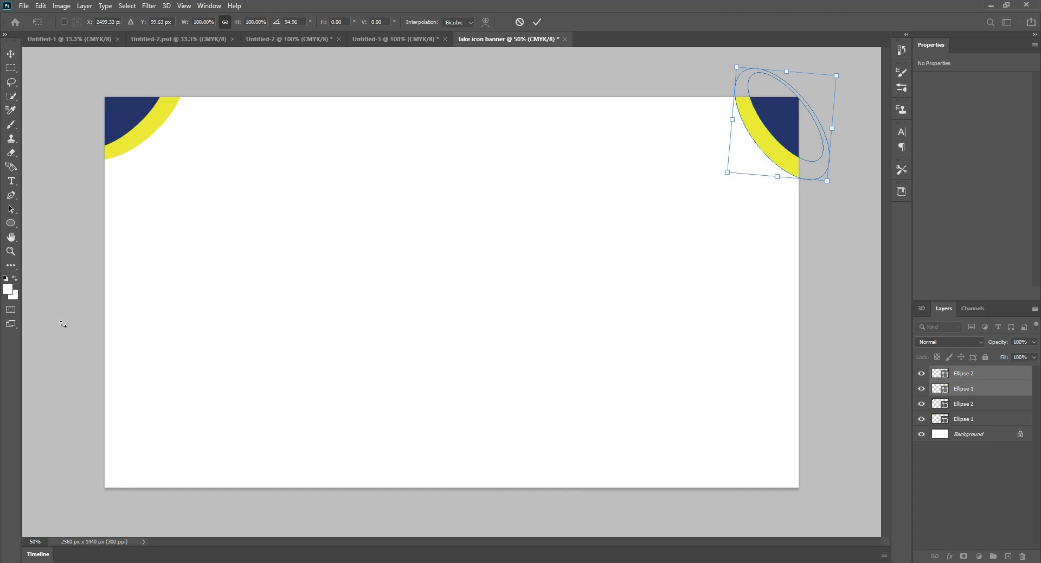
{"action": "key", "text": "Return"}
{"action": "left_click", "coordinate": [807, 286]}
Step: Paste another pair of ellipses, rotate it to about -71°, and place it over the canvas's bottom-left corner
{"action": "key", "text": "ctrl+v"}
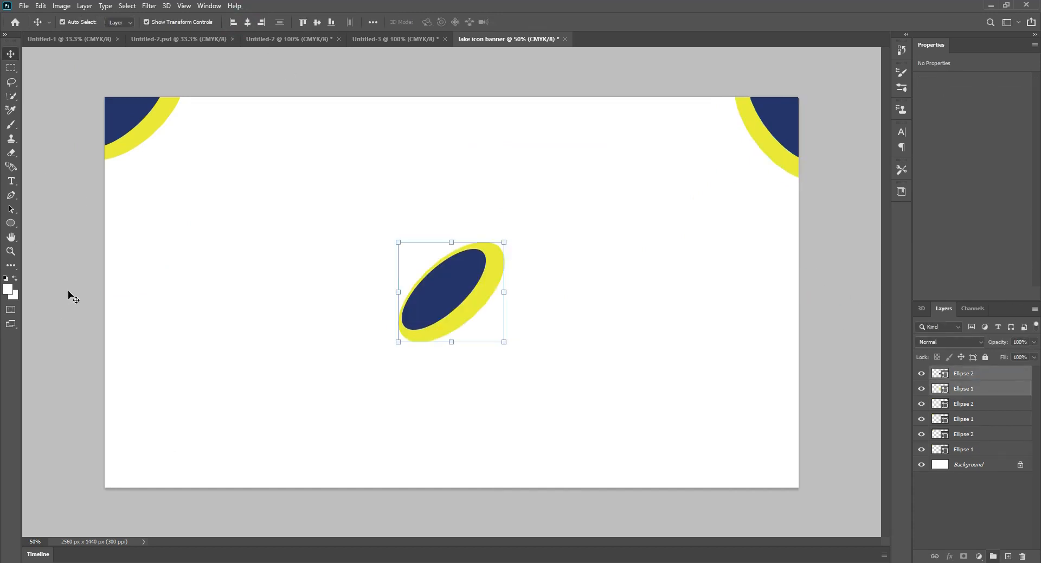
{"action": "left_click_drag", "start_coordinate": [210, 234], "coordinate": [203, 388]}
{"action": "left_click_drag", "start_coordinate": [159, 311], "coordinate": [849, 483]}
{"action": "left_click_drag", "start_coordinate": [914, 414], "coordinate": [921, 444]}
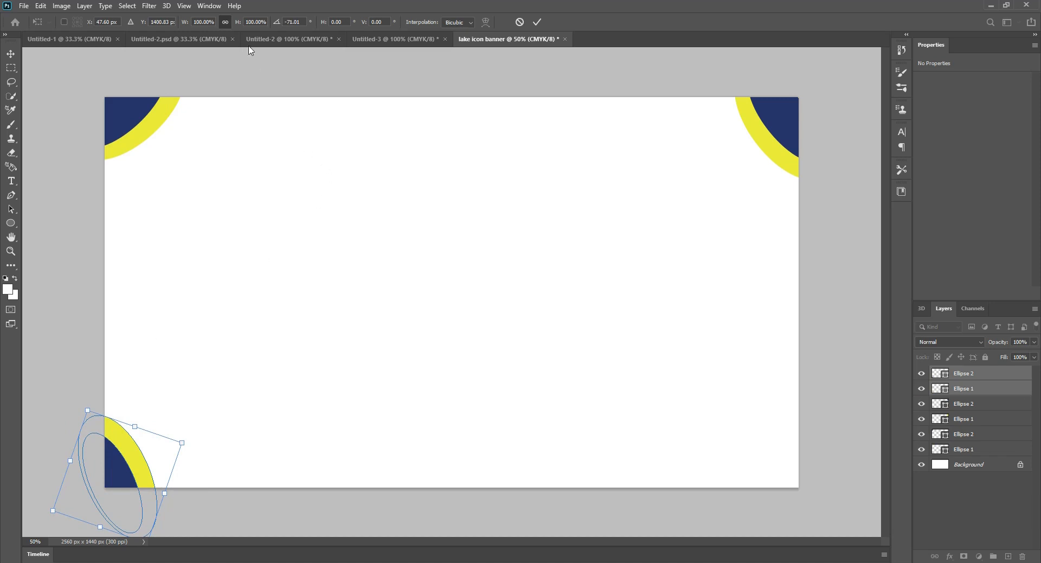
{"action": "key", "text": "Return"}
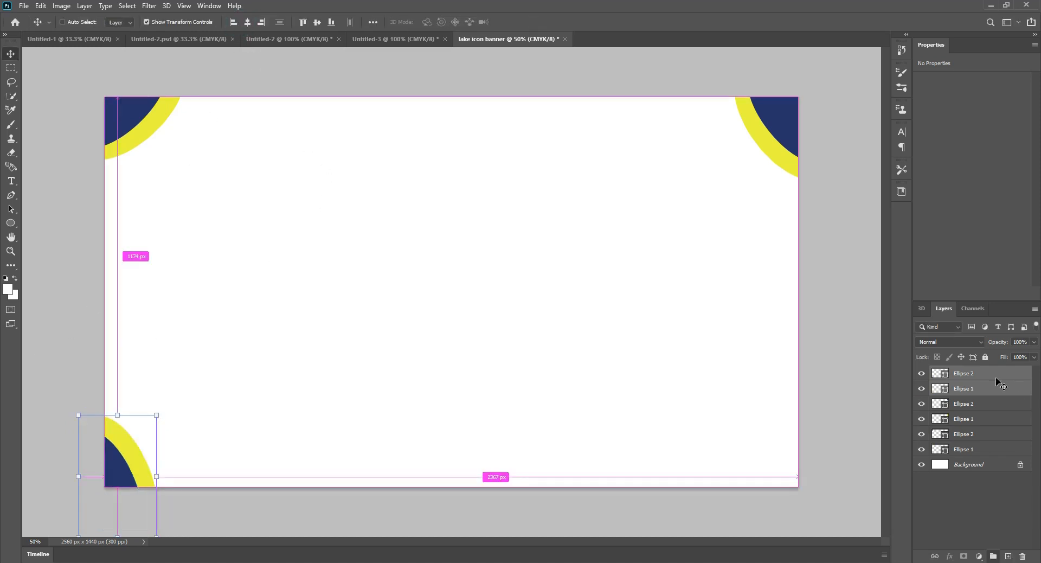
Step: Paste one more pair of ellipses, then rotate and move it to cover the canvas's bottom-right corner
{"action": "key", "text": "ctrl+v"}
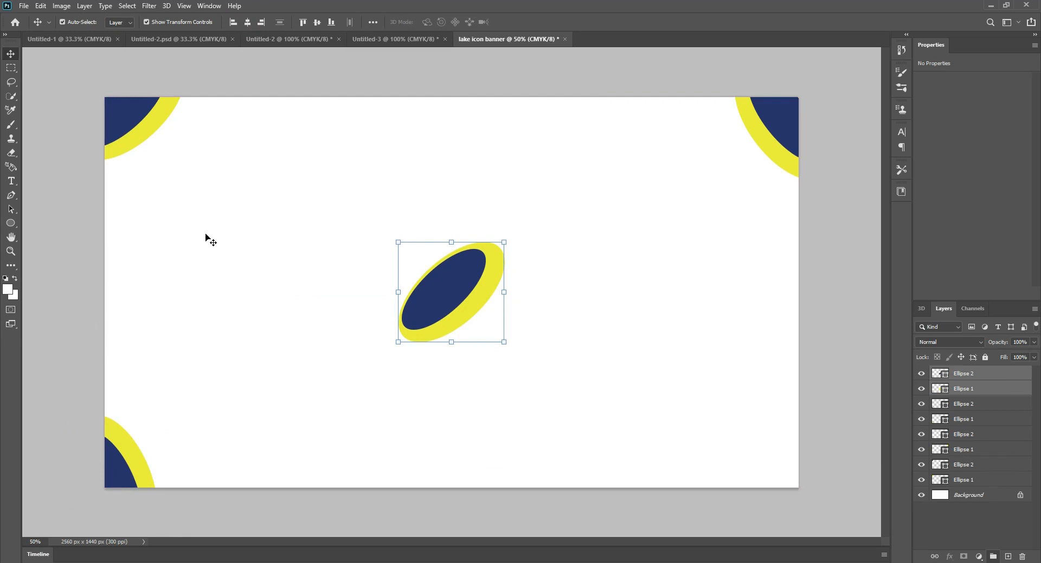
{"action": "left_click_drag", "start_coordinate": [207, 234], "coordinate": [133, 355]}
{"action": "left_click_drag", "start_coordinate": [157, 307], "coordinate": [493, 483]}
{"action": "left_click", "coordinate": [242, 26]}
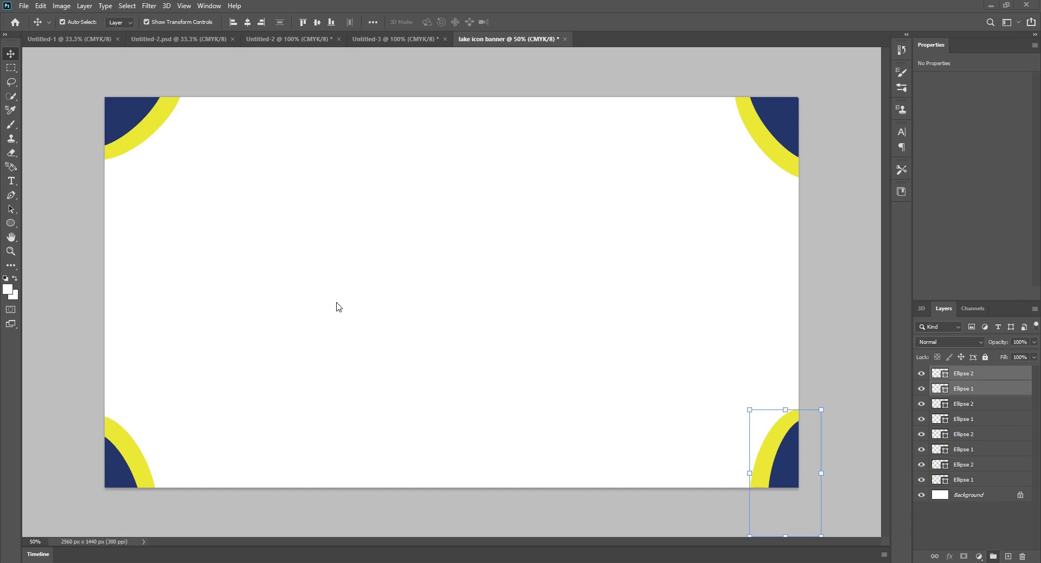
Step: Place the "cover" image with the lake icon logo and scale it down to about 8%, centred on the canvas
{"action": "left_click_drag", "start_coordinate": [334, 297], "coordinate": [153, 289]}
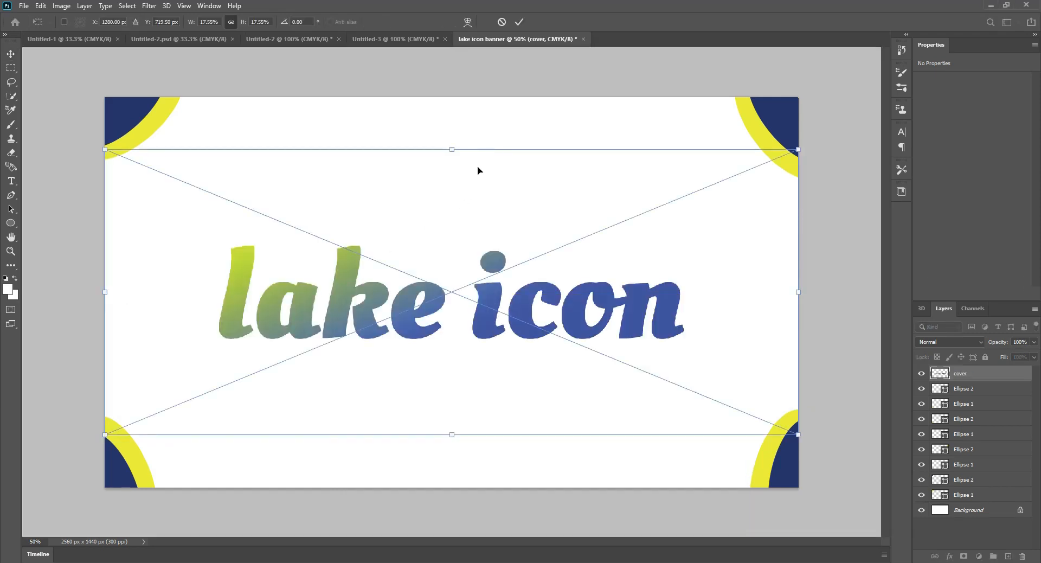
{"action": "left_click_drag", "start_coordinate": [498, 150], "coordinate": [121, 316]}
{"action": "left_click_drag", "start_coordinate": [8, 344], "coordinate": [193, 252]}
{"action": "left_click_drag", "start_coordinate": [198, 264], "coordinate": [195, 262]}
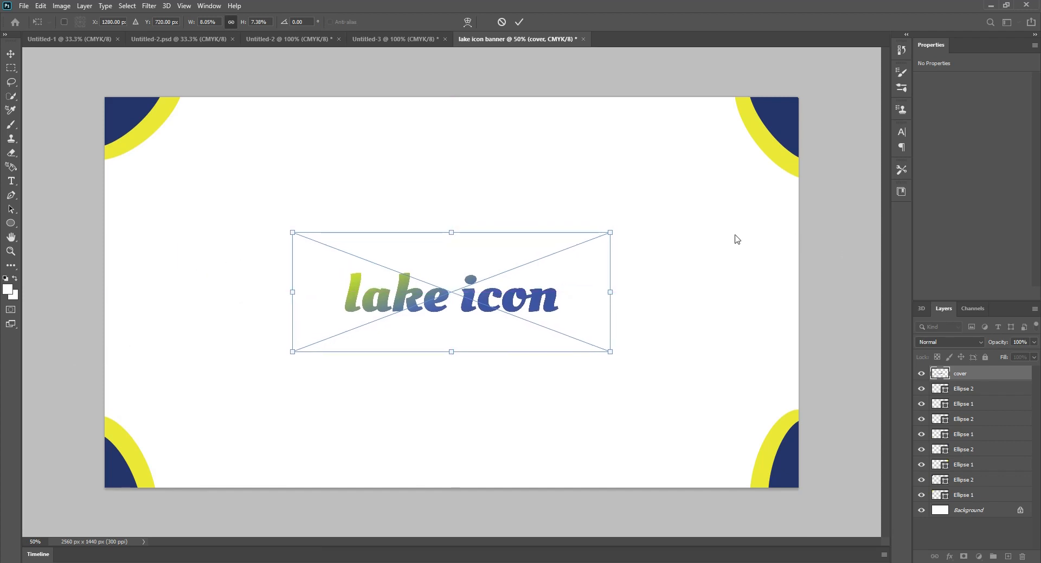
Step: Add a Cambria Math 24 pt text line reading "Creativity at it's peak" just below the lake icon logo
{"action": "key", "text": "t"}
{"action": "left_click", "coordinate": [751, 181]}
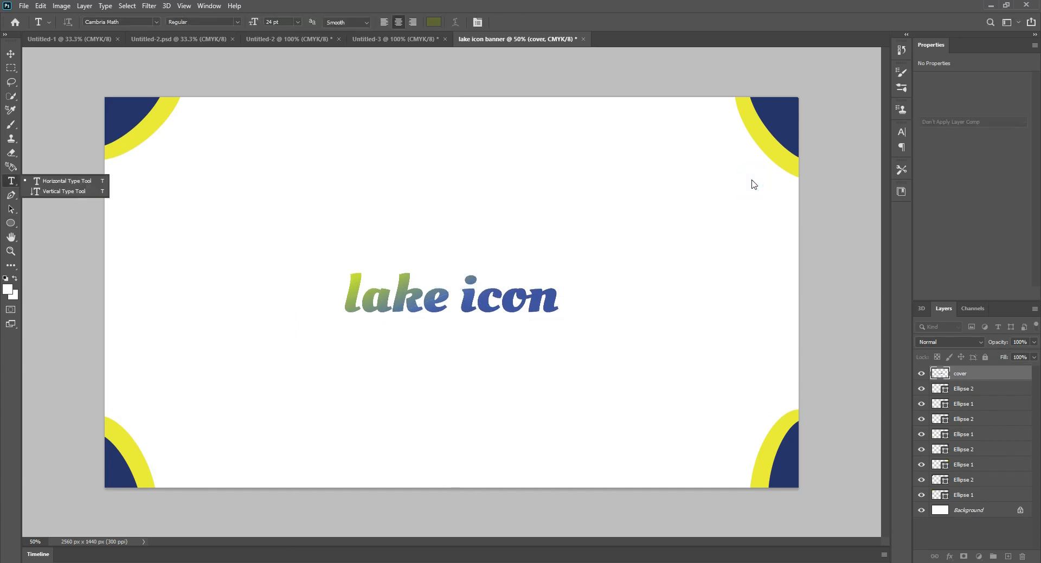
{"action": "left_click", "coordinate": [48, 344]}
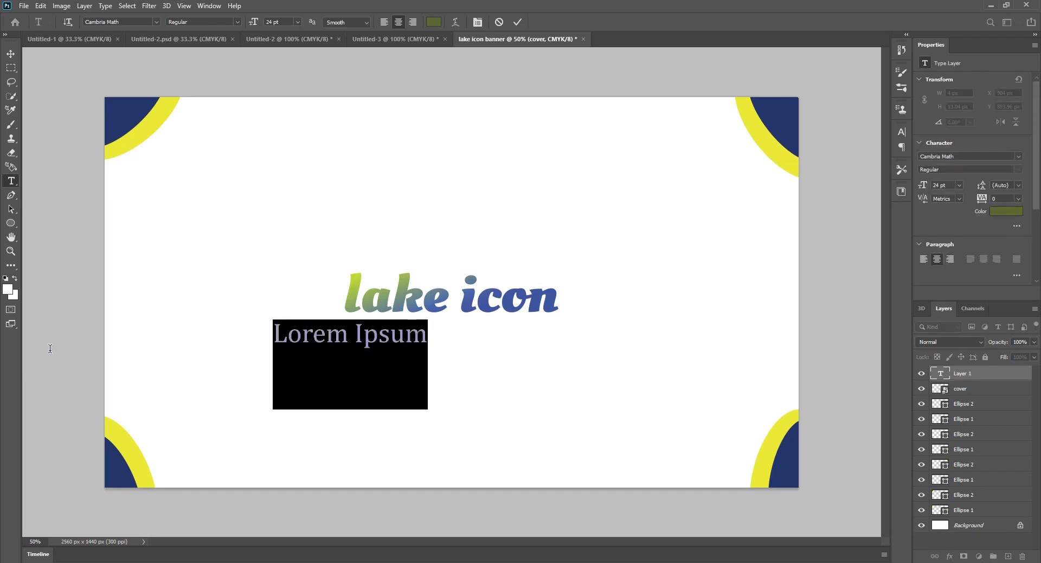
{"action": "type", "text": "Cre"}
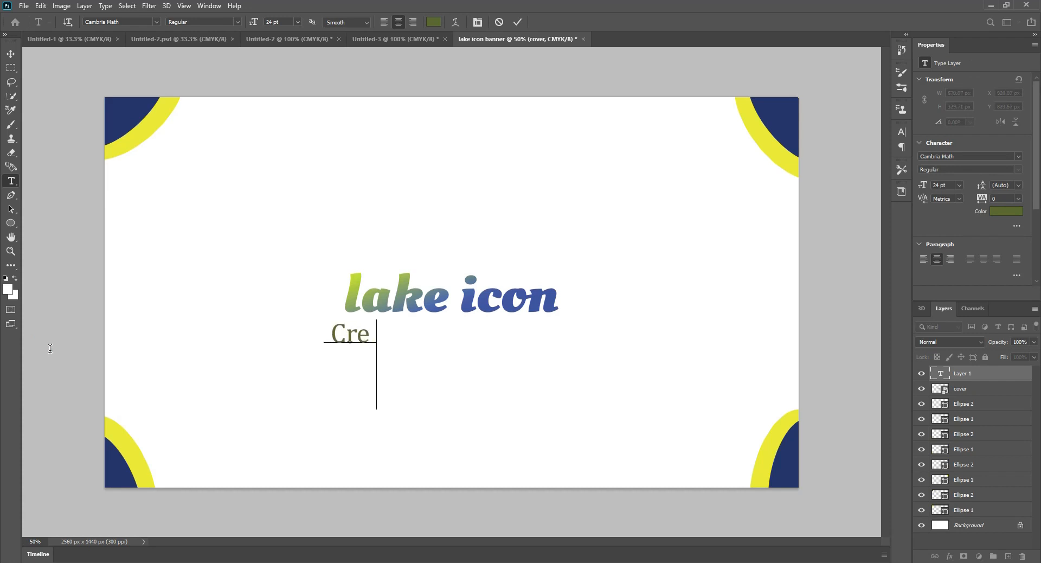
{"action": "type", "text": "ativit"}
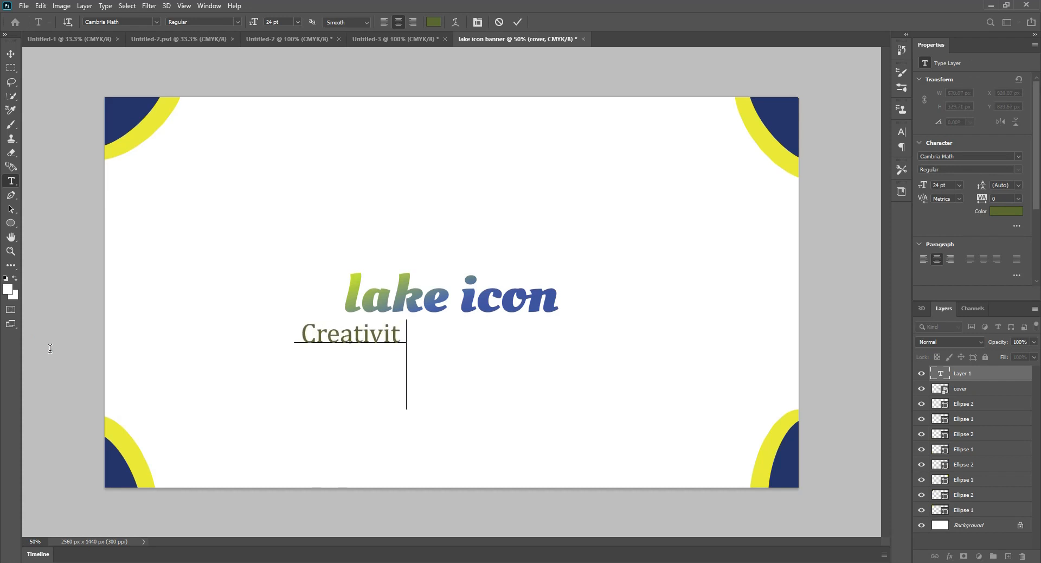
{"action": "type", "text": "y at"}
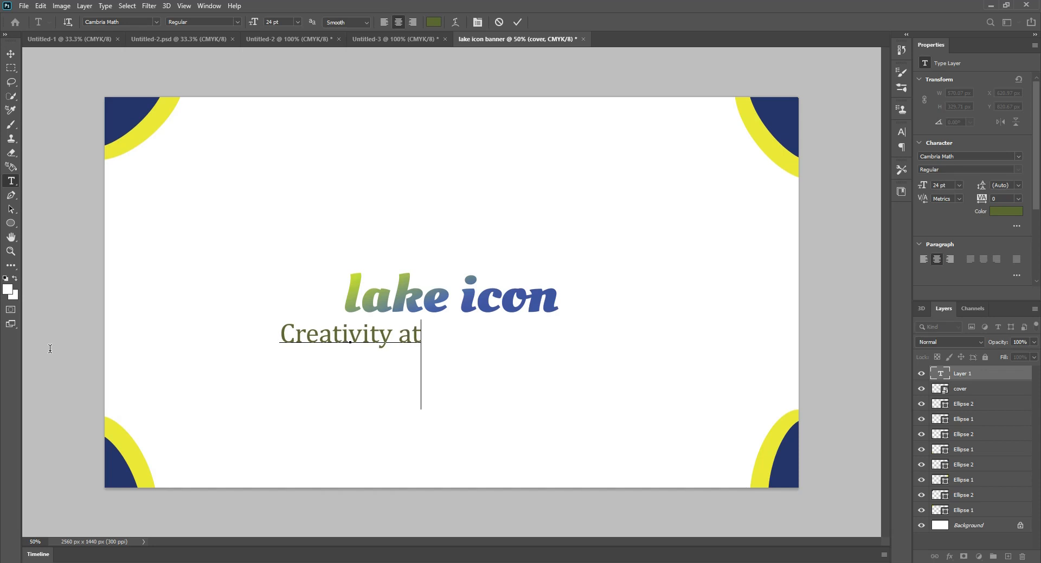
{"action": "type", "text": " i"}
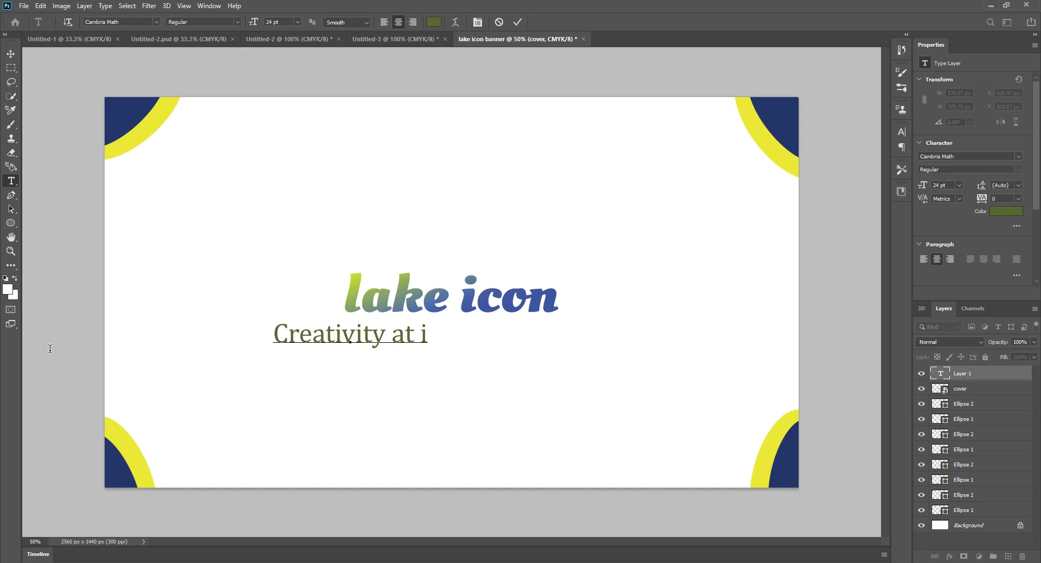
{"action": "type", "text": "t;s"}
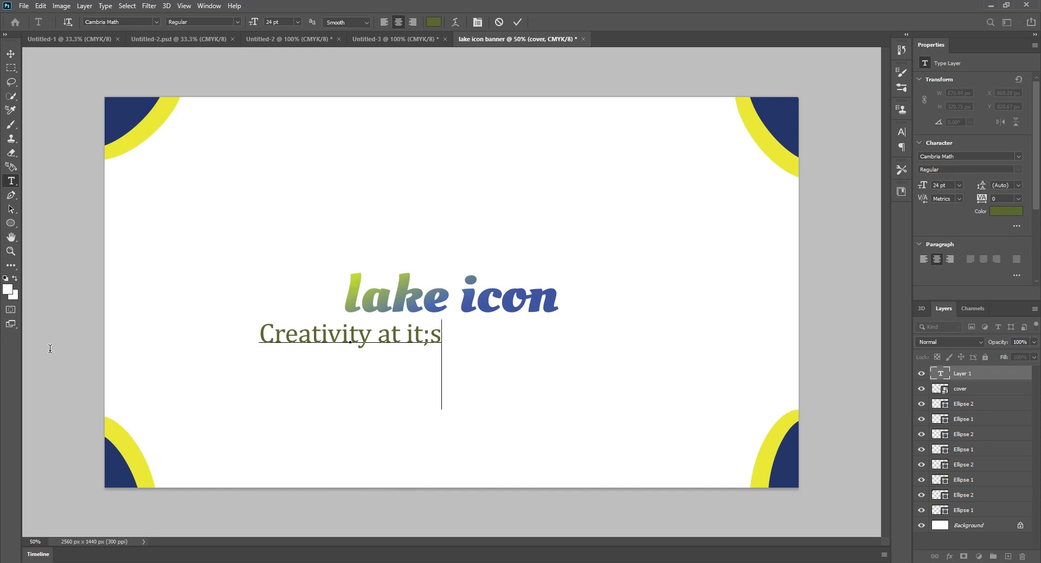
{"action": "key", "text": "BackSpace"}
{"action": "key", "text": "BackSpace"}
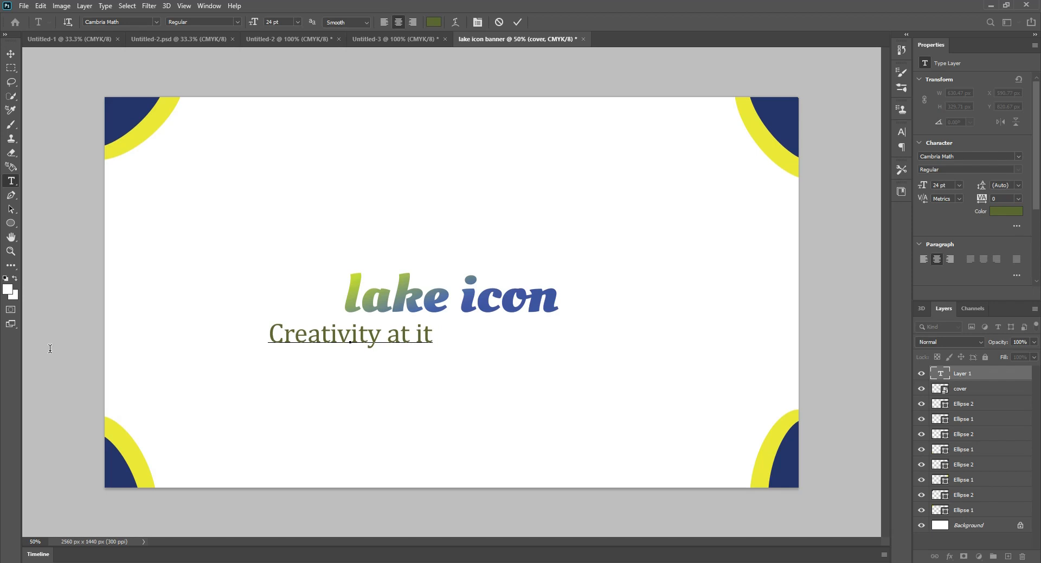
{"action": "type", "text": "'s pea"}
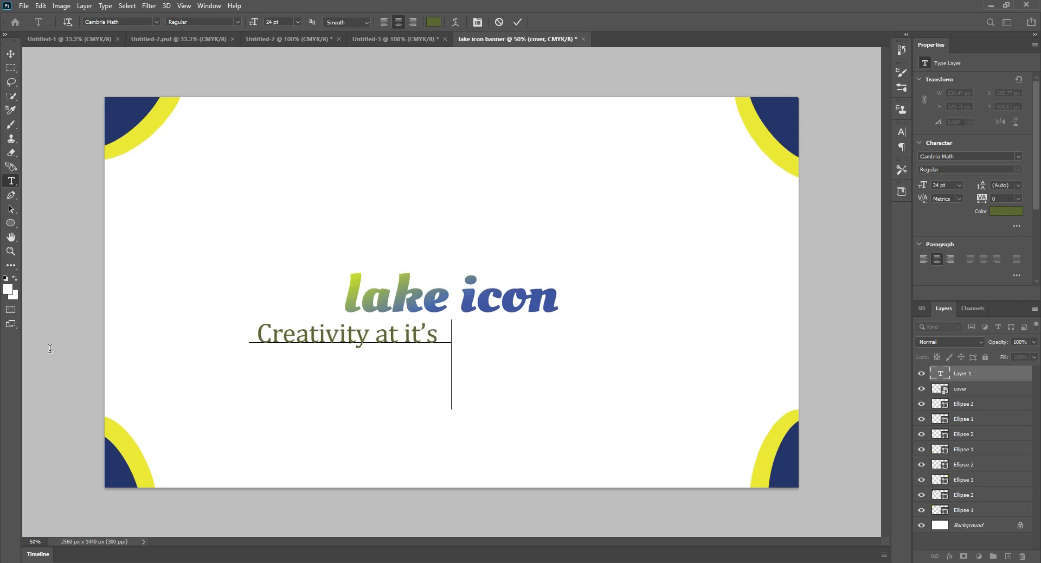
{"action": "type", "text": "k"}
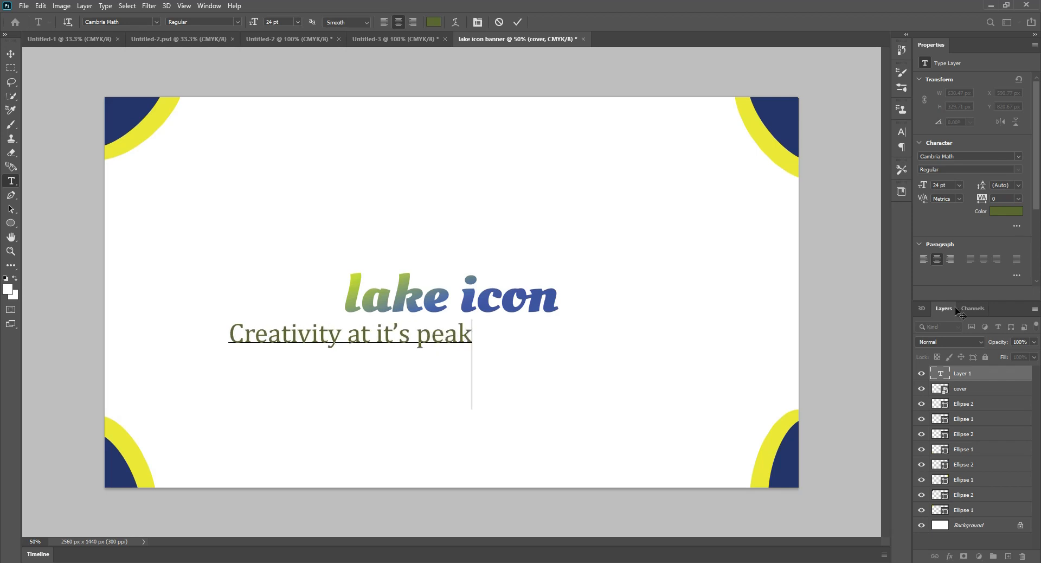
Step: Finish the tagline text and move it so it sits centred directly under the logo
{"action": "left_click", "coordinate": [750, 56]}
{"action": "left_click", "coordinate": [1020, 338]}
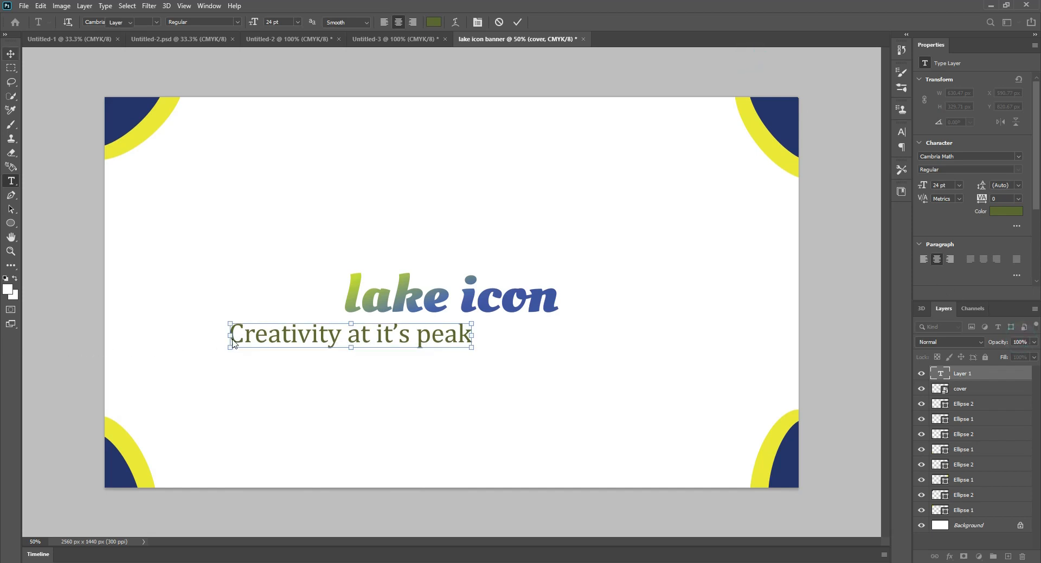
{"action": "left_click", "coordinate": [98, 333]}
{"action": "key", "text": "v"}
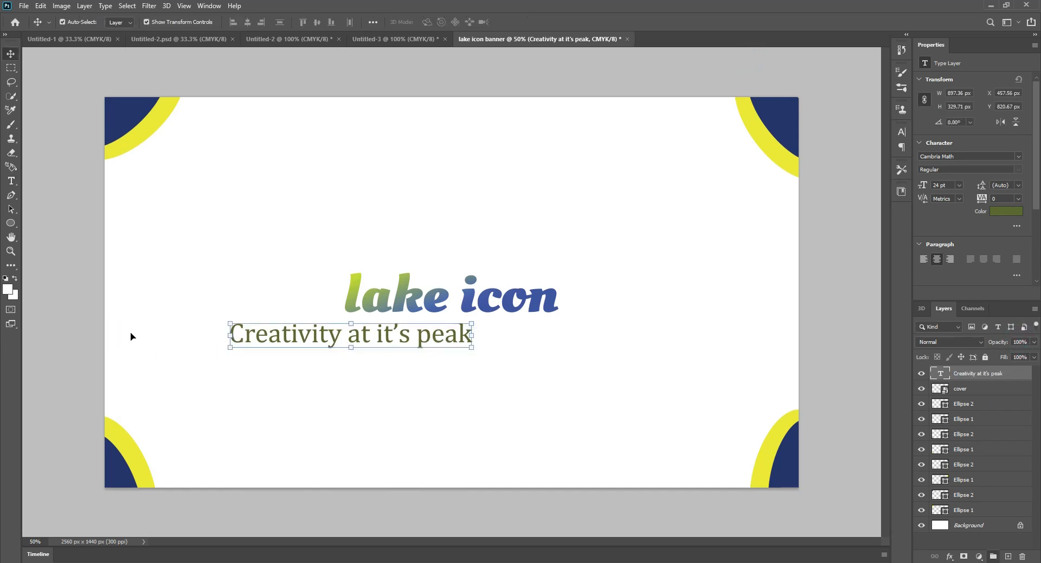
{"action": "left_click_drag", "start_coordinate": [111, 339], "coordinate": [217, 344]}
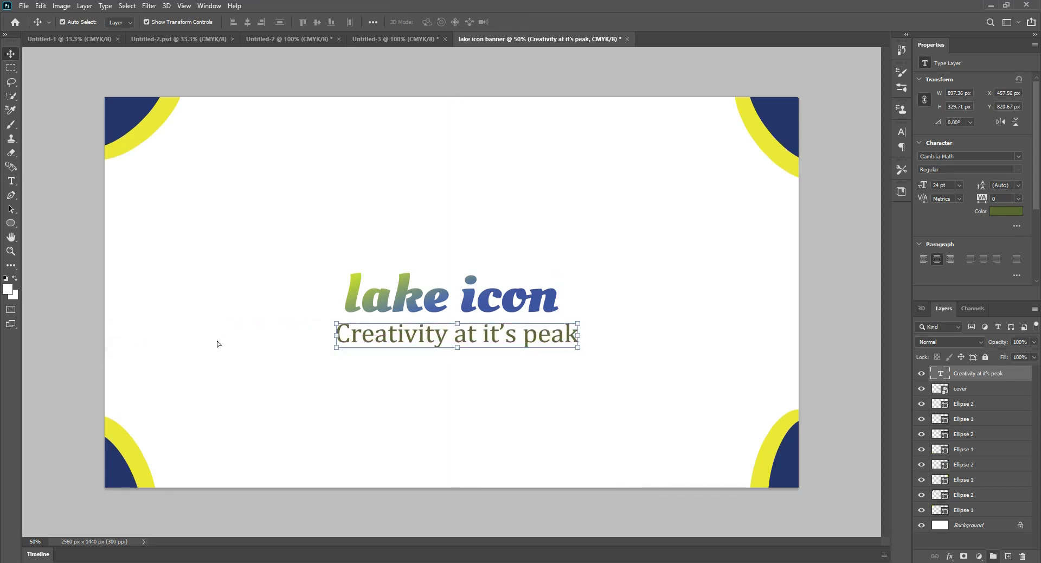
Step: Place the bubbles-png-44346 image at about 6% scale over the canvas's top-left corner and move its layer directly above Background
{"action": "key", "text": "ctrl+alt+a"}
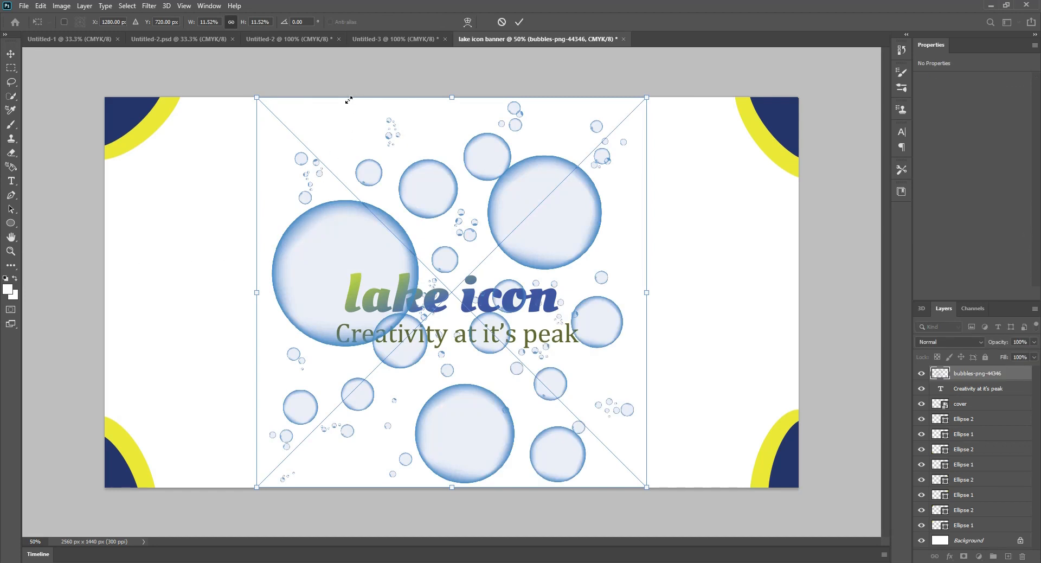
{"action": "left_click_drag", "start_coordinate": [346, 100], "coordinate": [10, 324]}
{"action": "mouse_move", "coordinate": [315, 324]}
{"action": "left_mouse_down"}
{"action": "mouse_move", "coordinate": [186, 207]}
{"action": "mouse_move", "coordinate": [125, 194]}
{"action": "mouse_move", "coordinate": [134, 195]}
{"action": "left_mouse_up"}
{"action": "left_click_drag", "start_coordinate": [869, 203], "coordinate": [893, 102]}
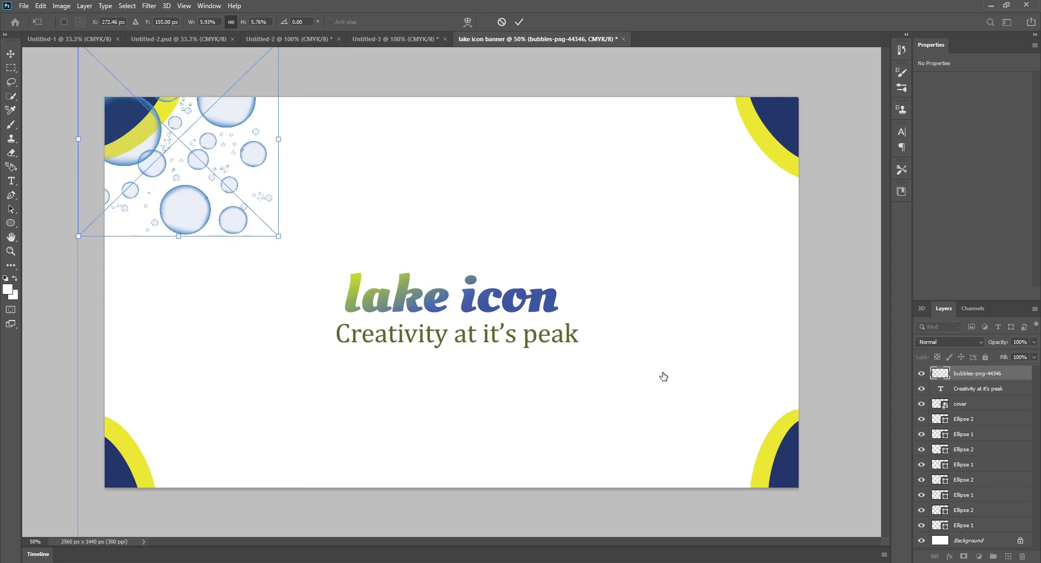
{"action": "mouse_move", "coordinate": [664, 375]}
{"action": "left_mouse_down"}
{"action": "mouse_move", "coordinate": [677, 545]}
{"action": "mouse_move", "coordinate": [670, 537]}
{"action": "left_mouse_up"}
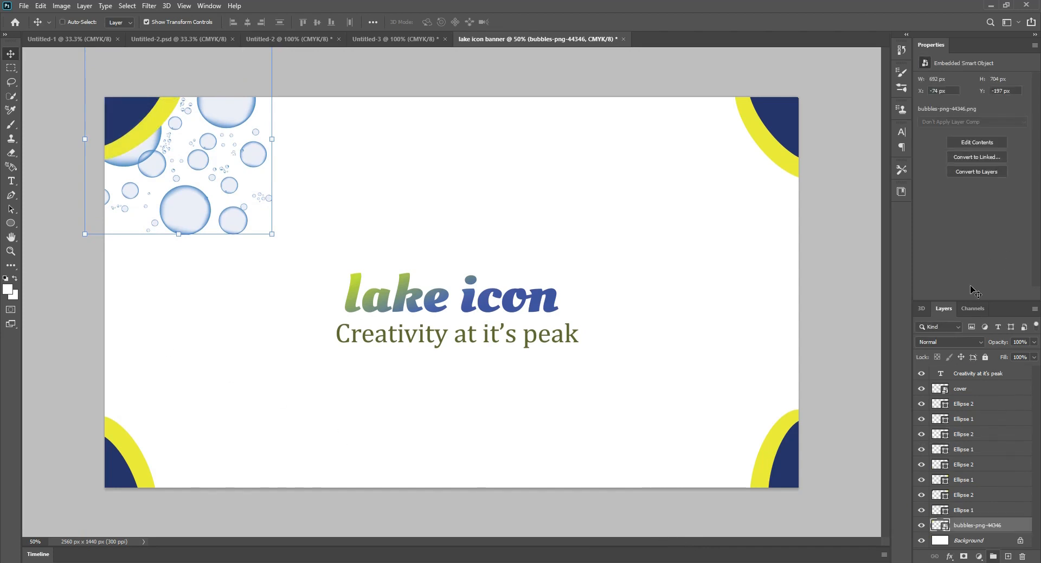
{"action": "key", "text": "ctrl+v"}
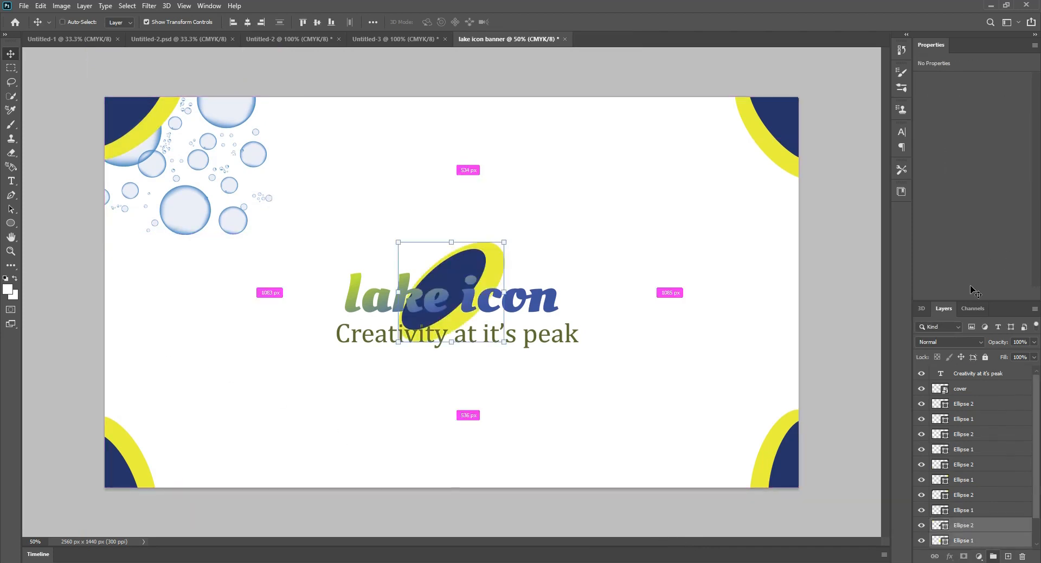
{"action": "key", "text": "ctrl+z"}
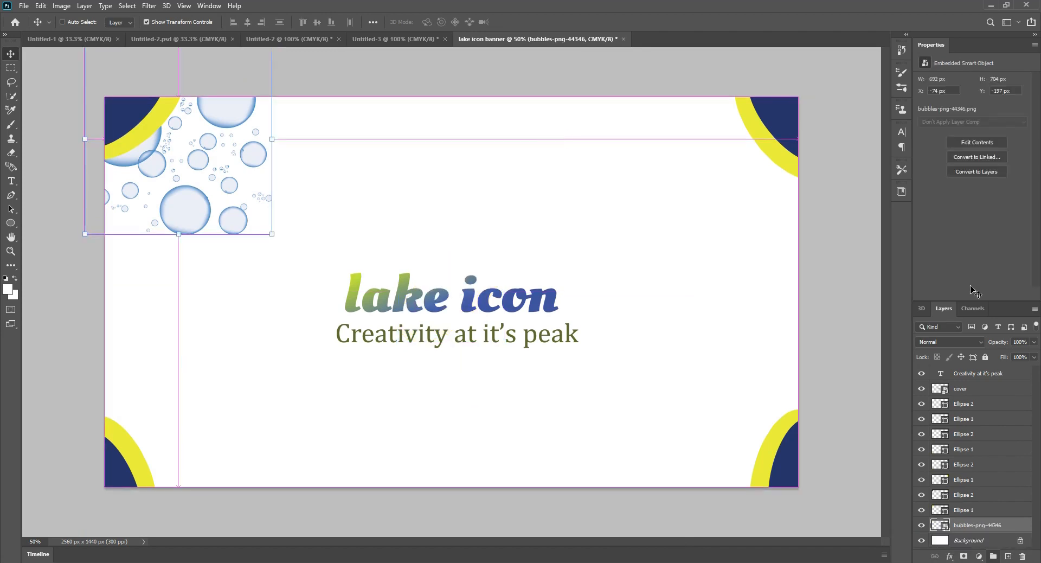
{"action": "left_click", "coordinate": [986, 202]}
{"action": "left_click", "coordinate": [963, 199]}
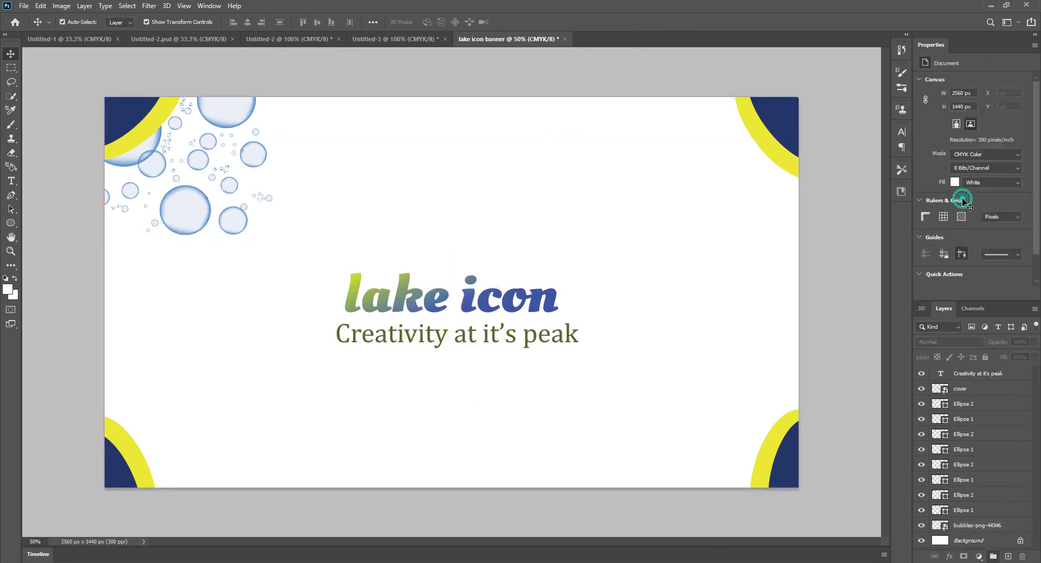
{"action": "left_click", "coordinate": [924, 167]}
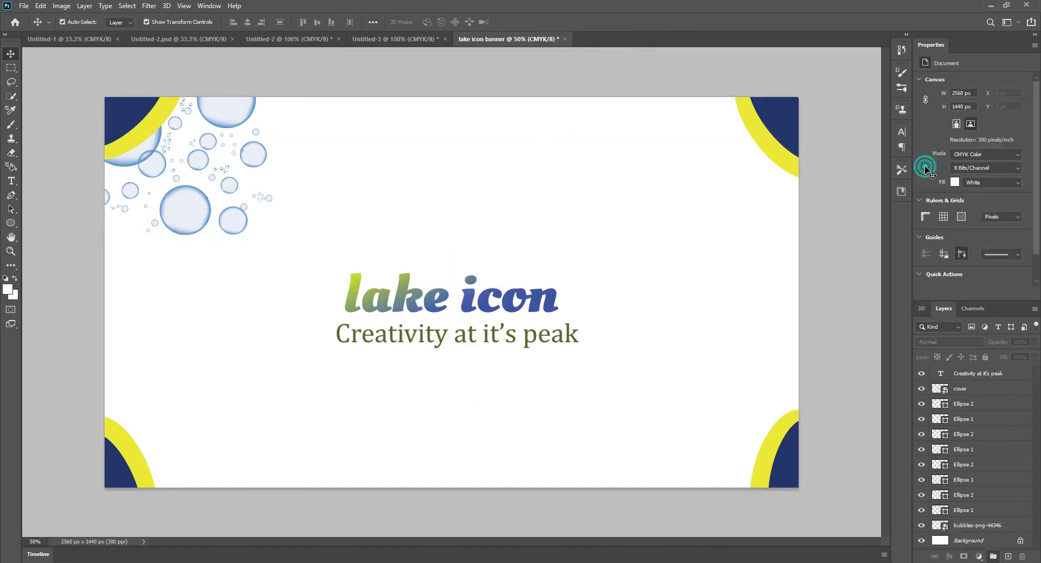
Step: Copy the bubbles-png-44346 layer and paste a duplicate onto the canvas
{"action": "left_click", "coordinate": [666, 526]}
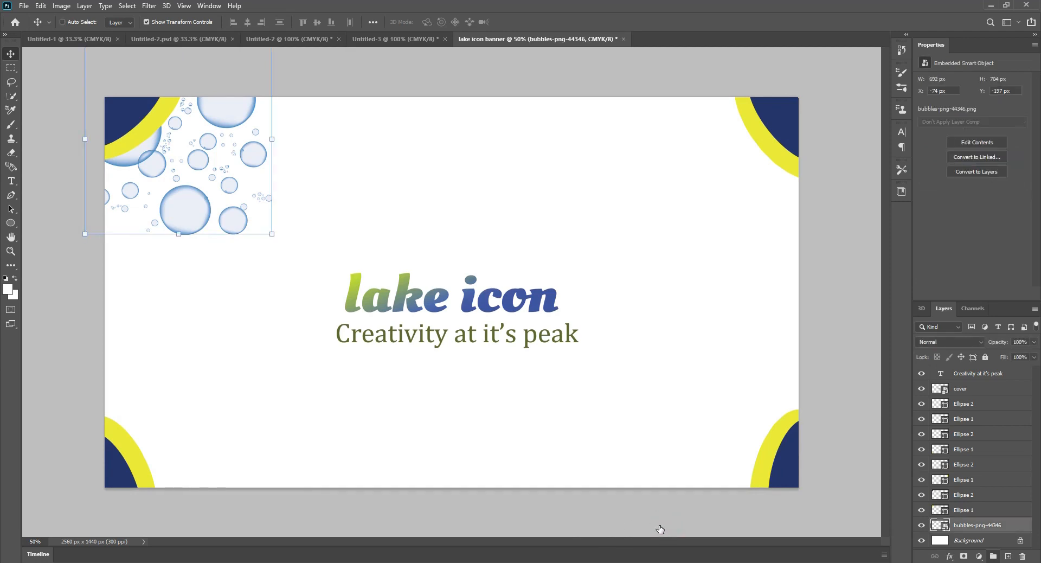
{"action": "key", "text": "ctrl+v"}
{"action": "left_click", "coordinate": [135, 237]}
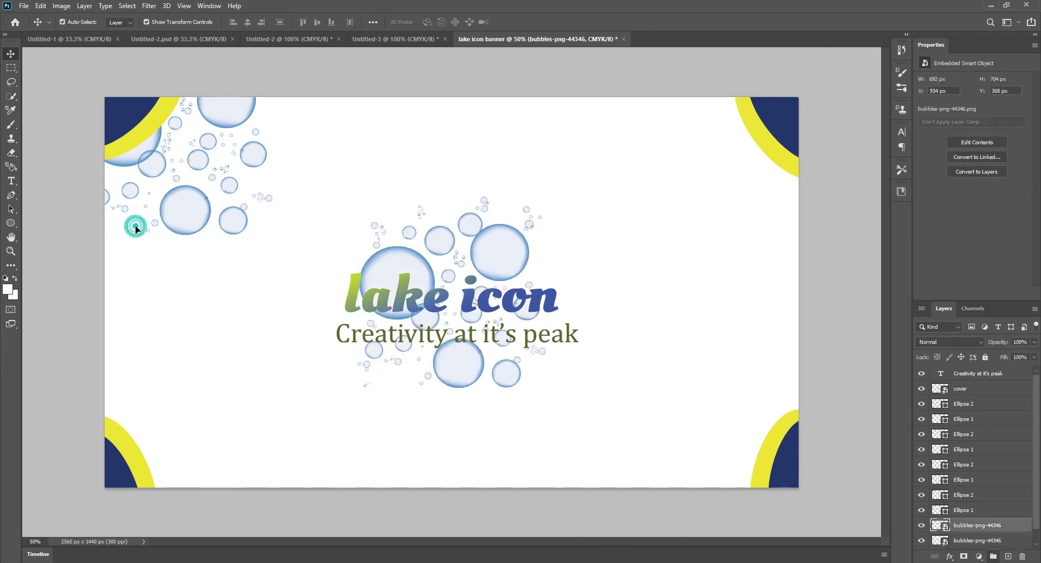
{"action": "left_click", "coordinate": [681, 527]}
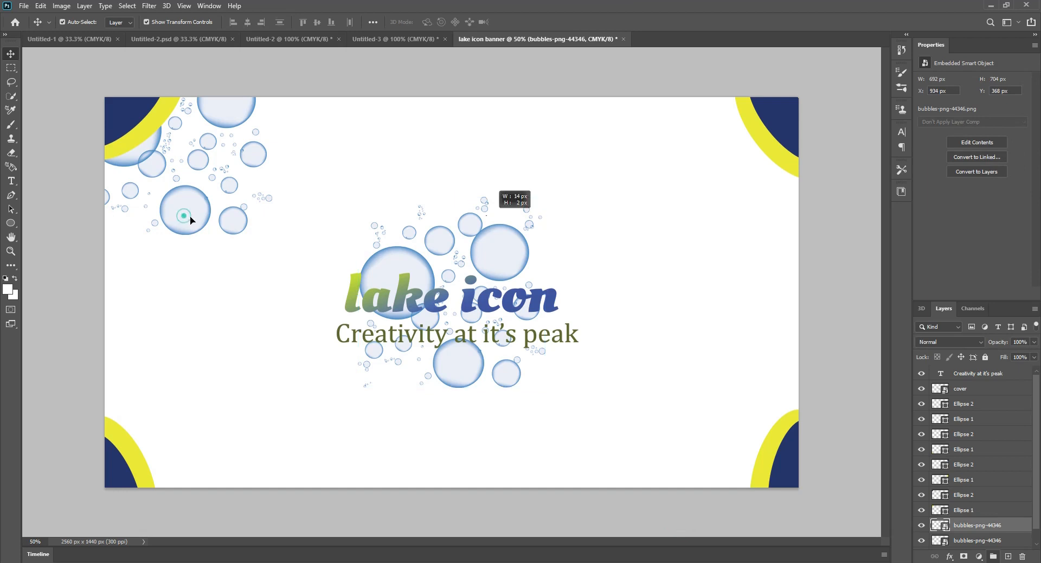
{"action": "left_click", "coordinate": [93, 379]}
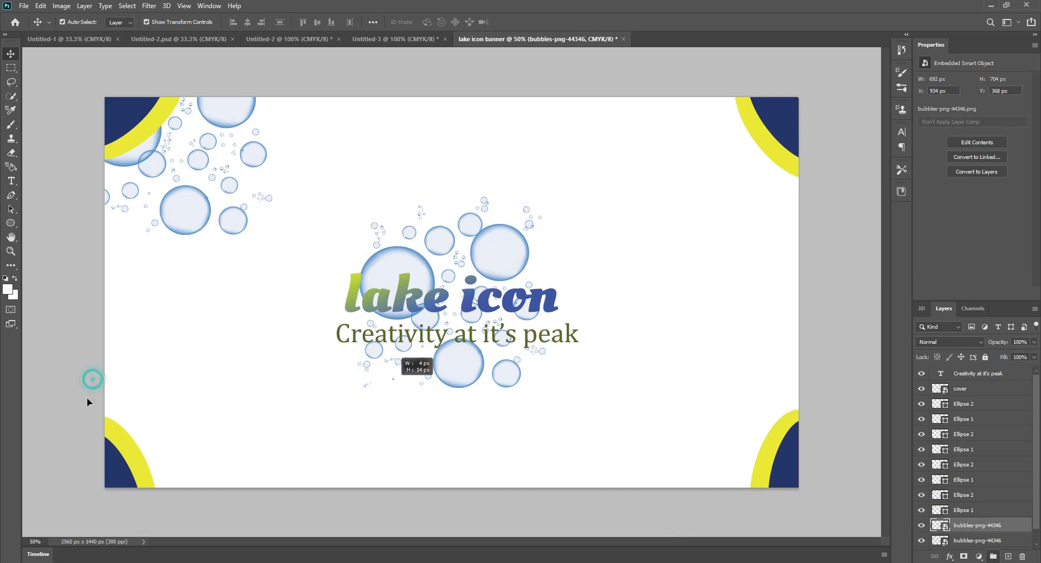
{"action": "left_click", "coordinate": [120, 222]}
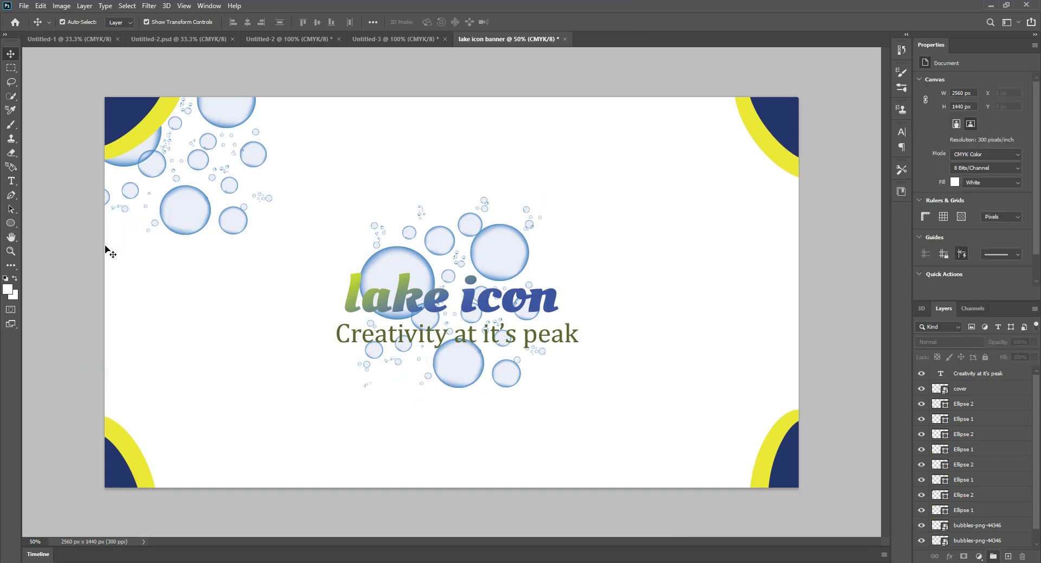
{"action": "left_click", "coordinate": [104, 295]}
{"action": "left_click_drag", "start_coordinate": [104, 294], "coordinate": [105, 343]}
{"action": "left_click", "coordinate": [105, 298]}
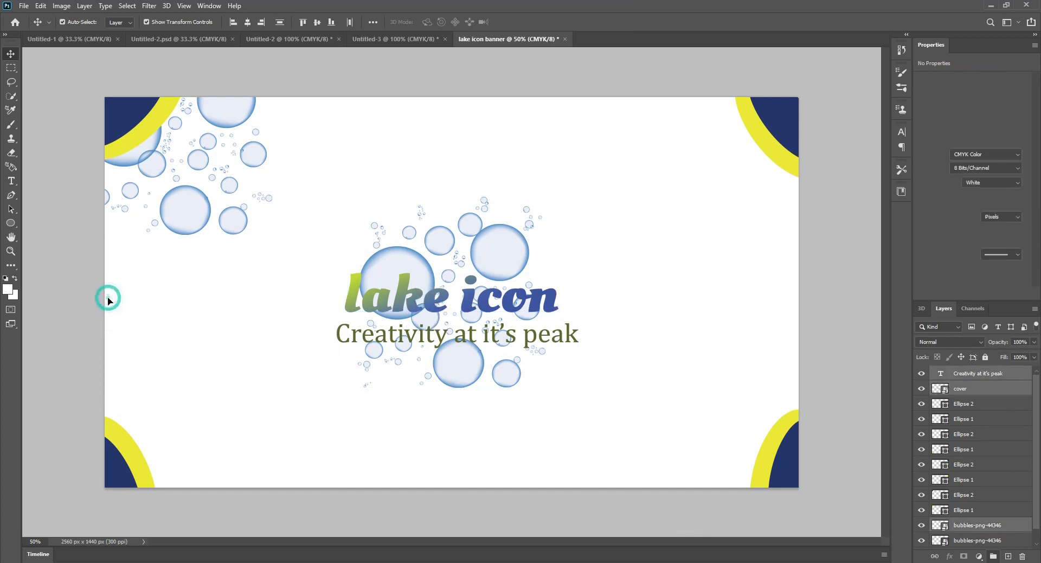
{"action": "left_click", "coordinate": [124, 288]}
{"action": "left_click", "coordinate": [135, 299]}
Step: Move the lake icon logo and the tagline down the canvas to uncover the middle of the pasted bubbles
{"action": "left_click", "coordinate": [180, 296]}
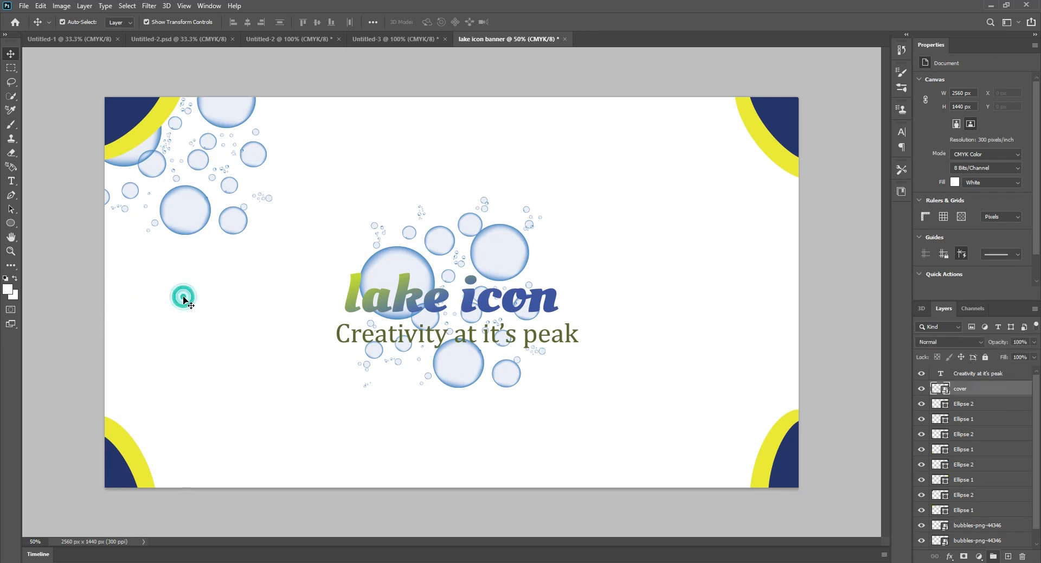
{"action": "left_click_drag", "start_coordinate": [181, 296], "coordinate": [189, 383]}
{"action": "left_click_drag", "start_coordinate": [184, 337], "coordinate": [191, 366]}
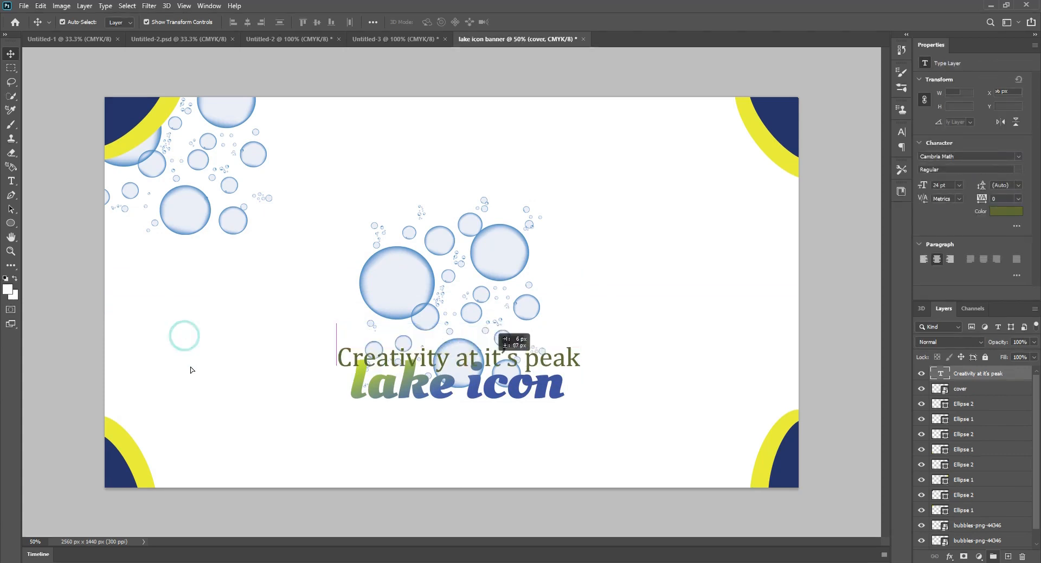
{"action": "left_click", "coordinate": [168, 302]}
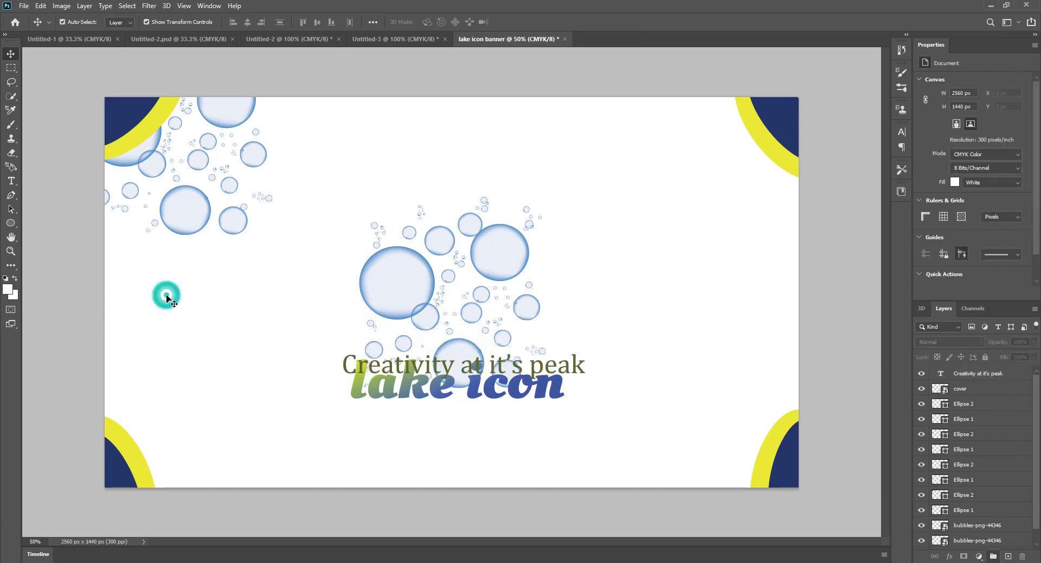
Step: Move the bubbles copy beside the first along the canvas's top edge, then paste another at about X 1271, Y -166 px
{"action": "left_click", "coordinate": [175, 247]}
{"action": "left_click_drag", "start_coordinate": [174, 247], "coordinate": [82, 90]}
{"action": "key", "text": "ctrl+z"}
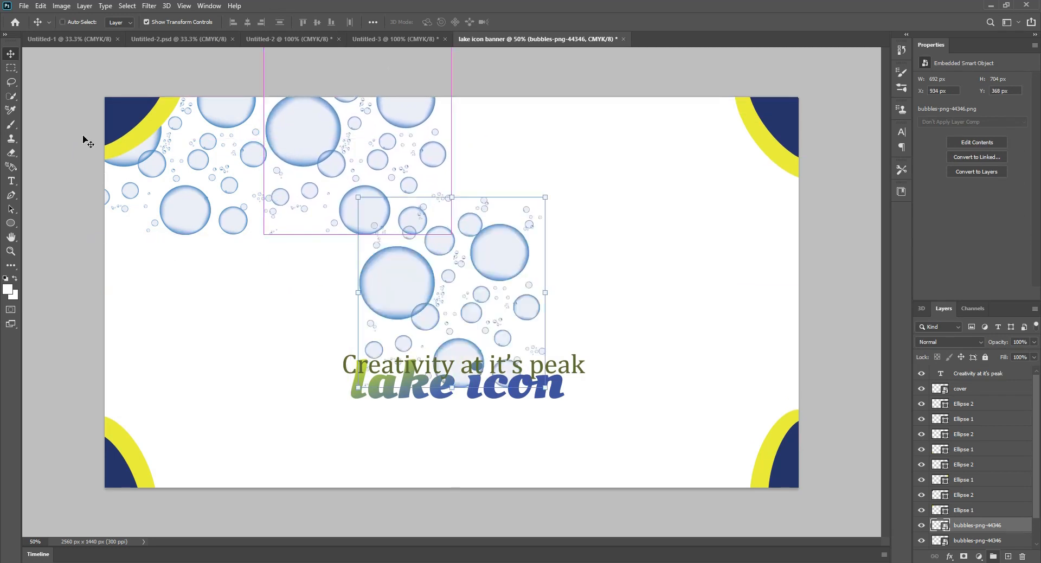
{"action": "left_click_drag", "start_coordinate": [200, 203], "coordinate": [274, 90]}
{"action": "key", "text": "ctrl"}
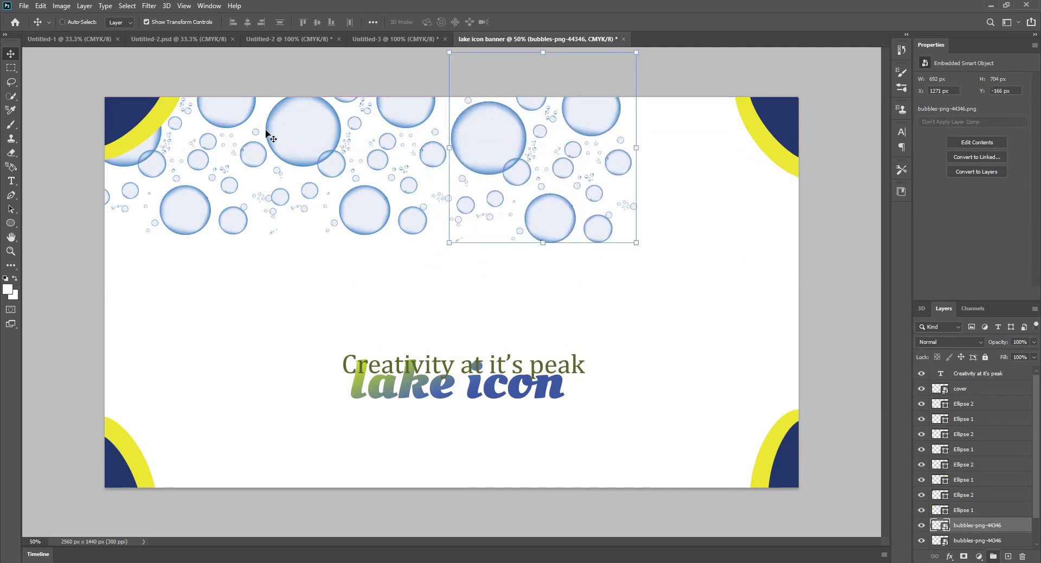
Step: Paste another bubbles copy and move it to the canvas's top-right corner, at about X 1920, Y -166 px
{"action": "key", "text": "ctrl+z"}
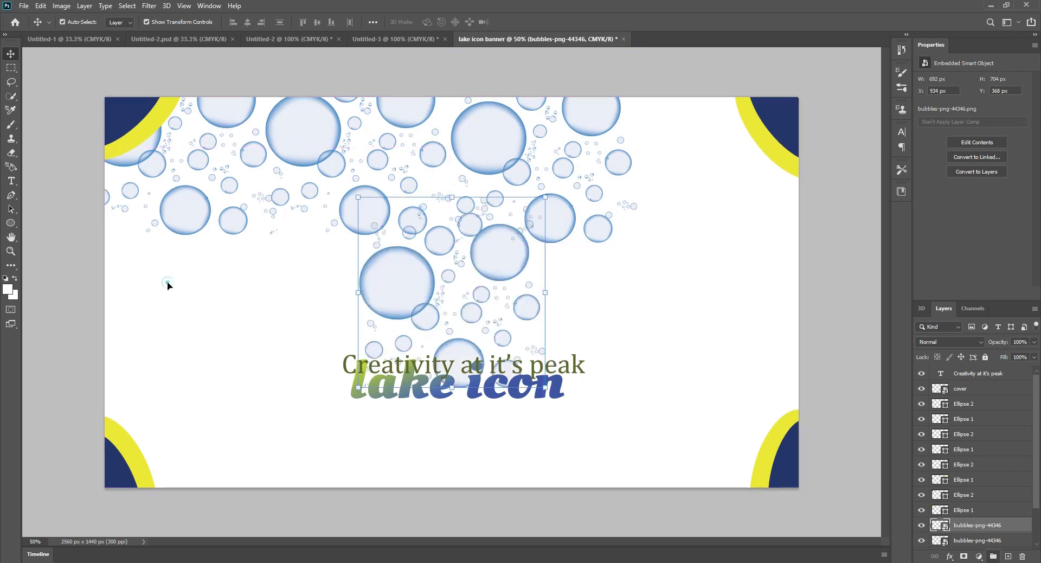
{"action": "left_click", "coordinate": [207, 247]}
{"action": "left_click", "coordinate": [205, 223], "text": "shift"}
{"action": "left_click", "coordinate": [100, 241]}
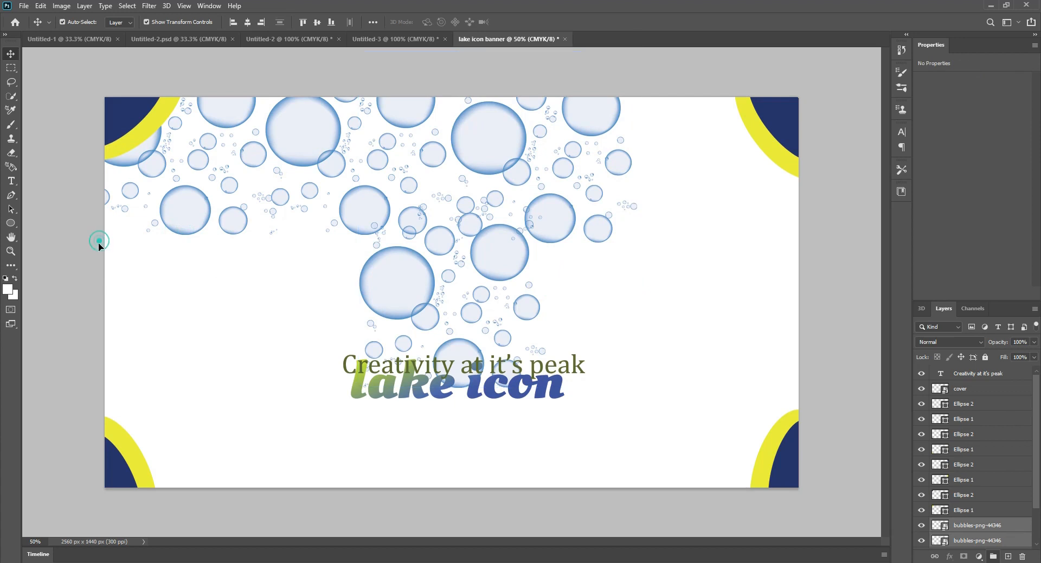
{"action": "left_click", "coordinate": [125, 260]}
{"action": "left_click_drag", "start_coordinate": [146, 250], "coordinate": [408, 132]}
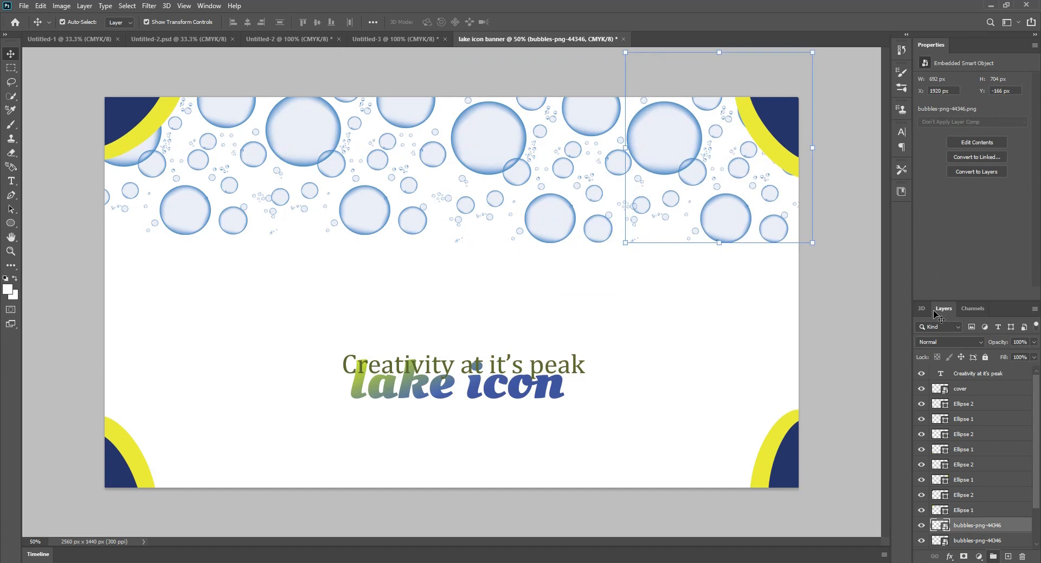
Step: Paste one more bubbles copy and place it along the canvas's left edge below the top row, at about X -52, Y 424 px
{"action": "key", "text": "ctrl+v"}
{"action": "left_click_drag", "start_coordinate": [115, 309], "coordinate": [890, 328]}
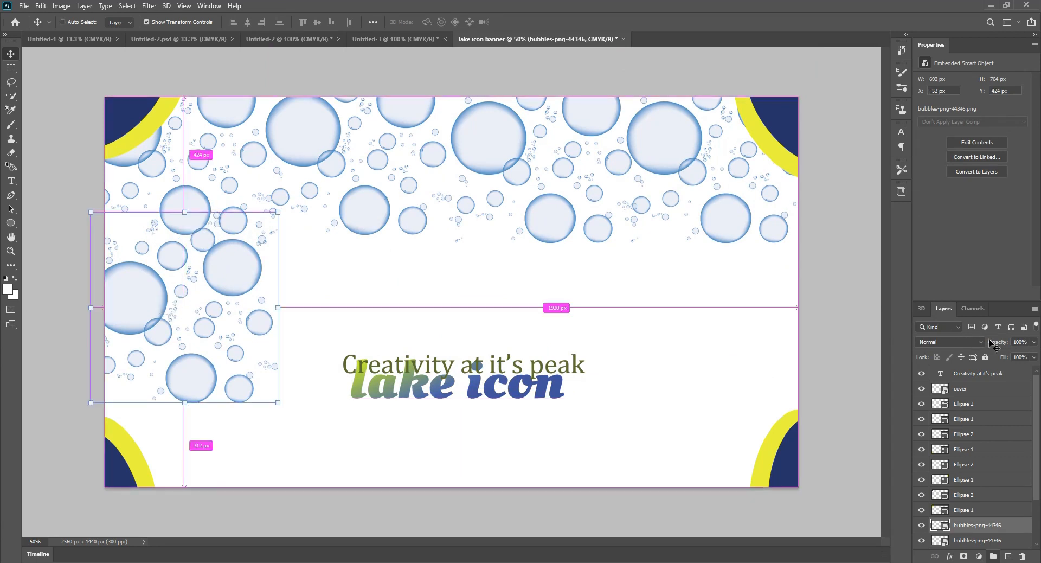
Step: Paste another bubbles copy beside the one at the canvas's left edge, scale it to about 6.97% wide and rotate it 22.8°
{"action": "key", "text": "ctrl+z"}
{"action": "left_click_drag", "start_coordinate": [138, 293], "coordinate": [41, 292]}
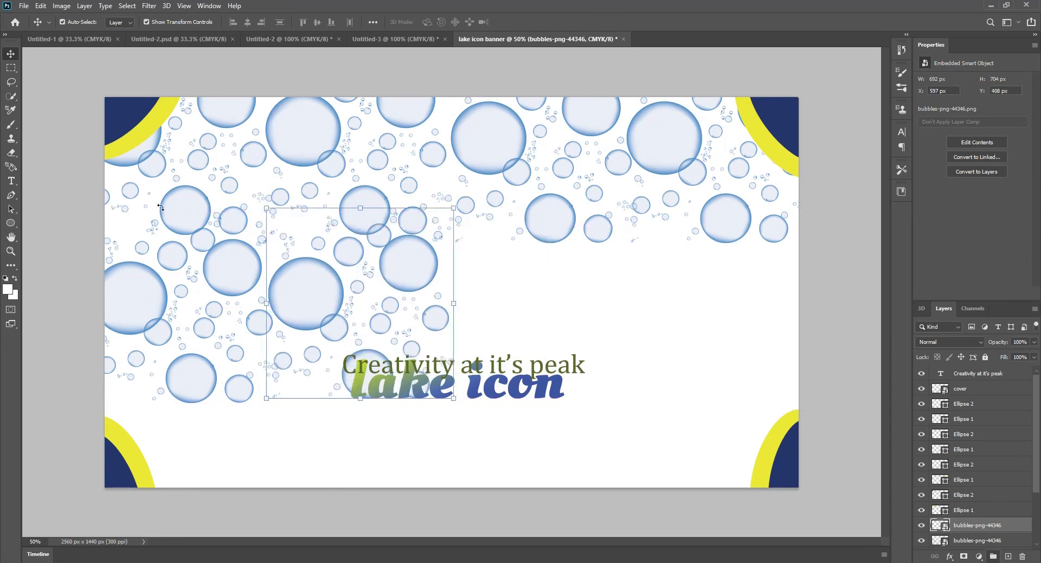
{"action": "key", "text": "ctrl+t"}
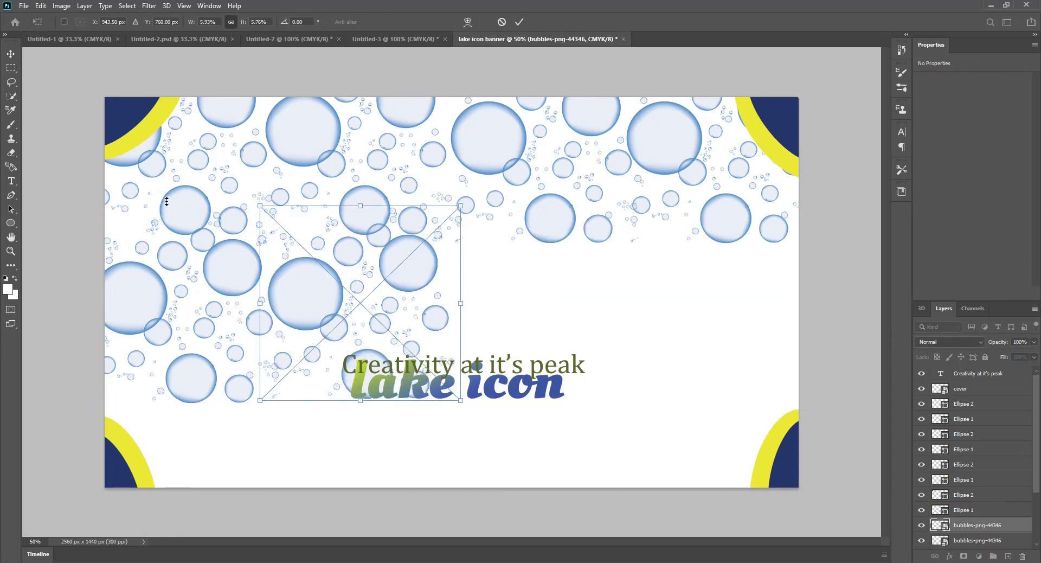
{"action": "left_click_drag", "start_coordinate": [167, 203], "coordinate": [164, 268]}
{"action": "left_click_drag", "start_coordinate": [235, 295], "coordinate": [235, 294]}
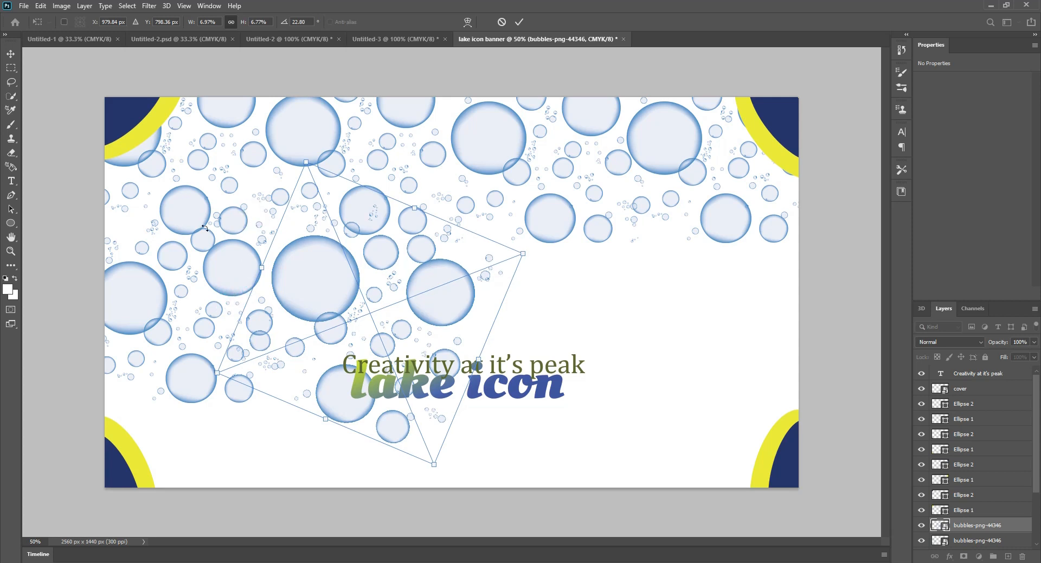
{"action": "key", "text": "Return"}
{"action": "left_click", "coordinate": [841, 292]}
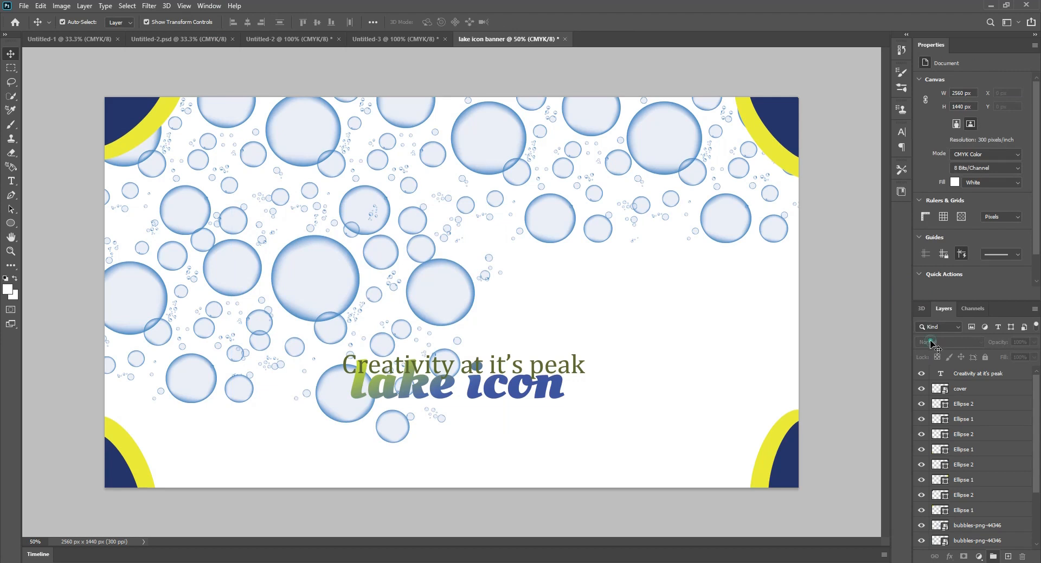
Step: Paste two more bubbles copies to complete the middle row, placing the outermost over the canvas's right edge at about X 2034, Y 449 px
{"action": "left_click", "coordinate": [922, 231]}
{"action": "key", "text": "ctrl"}
{"action": "key", "text": "ctrl+v"}
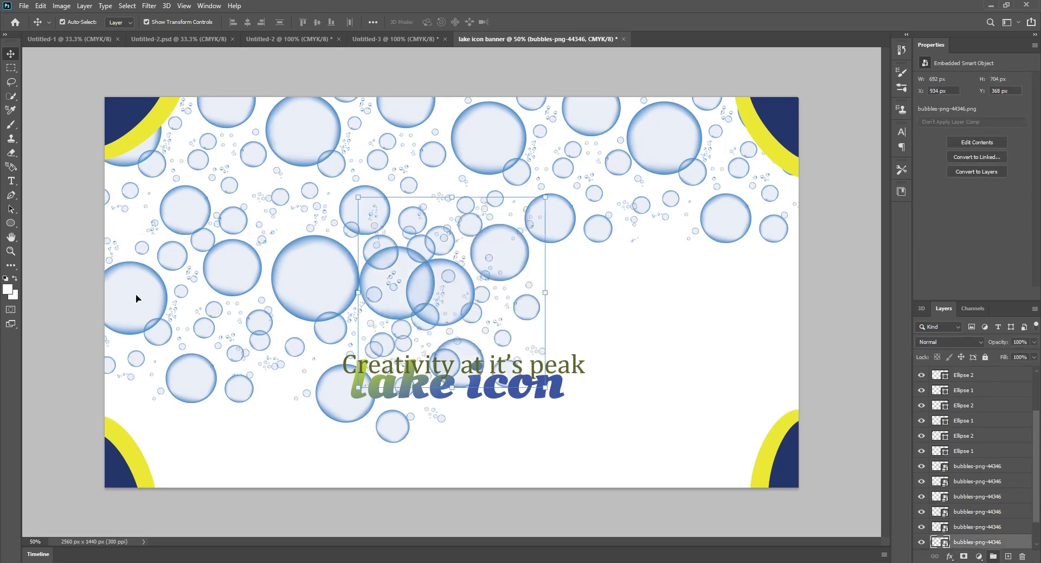
{"action": "left_click_drag", "start_coordinate": [210, 224], "coordinate": [504, 298]}
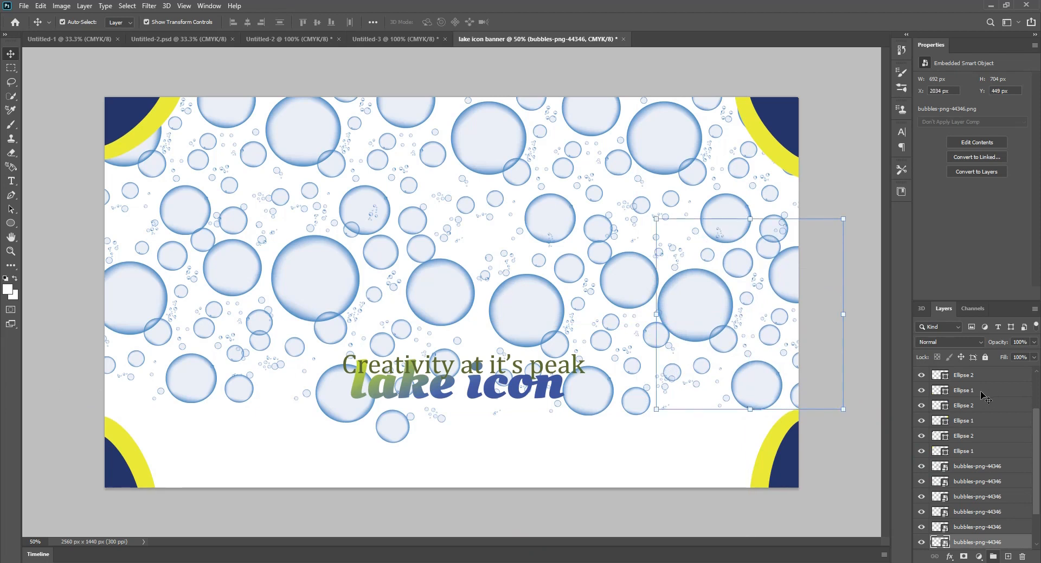
Step: Paste another bubbles copy and move it to the canvas's bottom-left corner, below the middle row
{"action": "key", "text": "ctrl+v"}
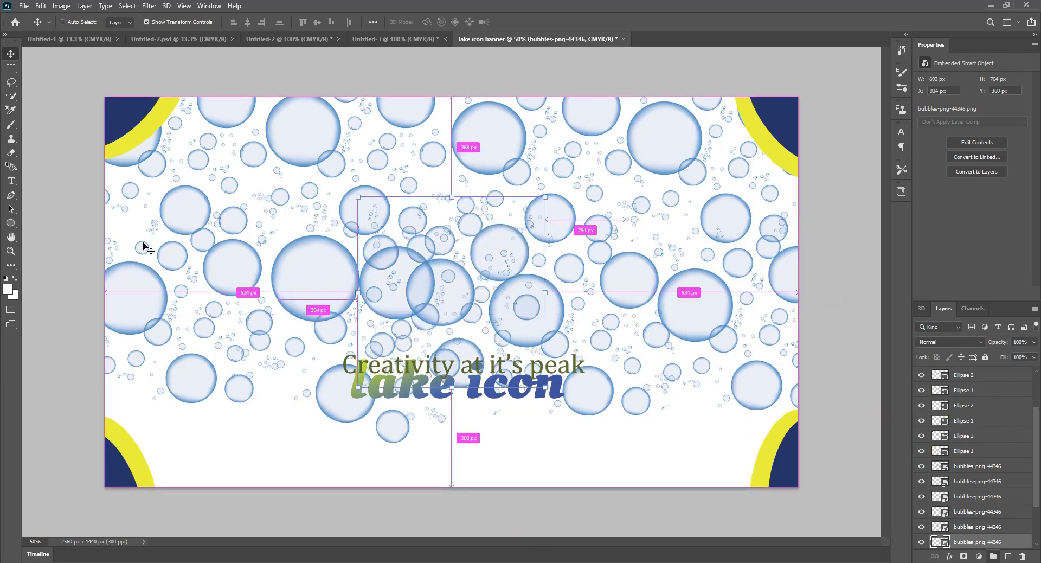
{"action": "left_click", "coordinate": [173, 265]}
{"action": "left_click_drag", "start_coordinate": [174, 260], "coordinate": [215, 413]}
{"action": "left_click_drag", "start_coordinate": [950, 447], "coordinate": [973, 449]}
Step: Paste another bubbles copy and place it next in the bottom row, at about X 609, Y 1039 px
{"action": "key", "text": "ctrl+v"}
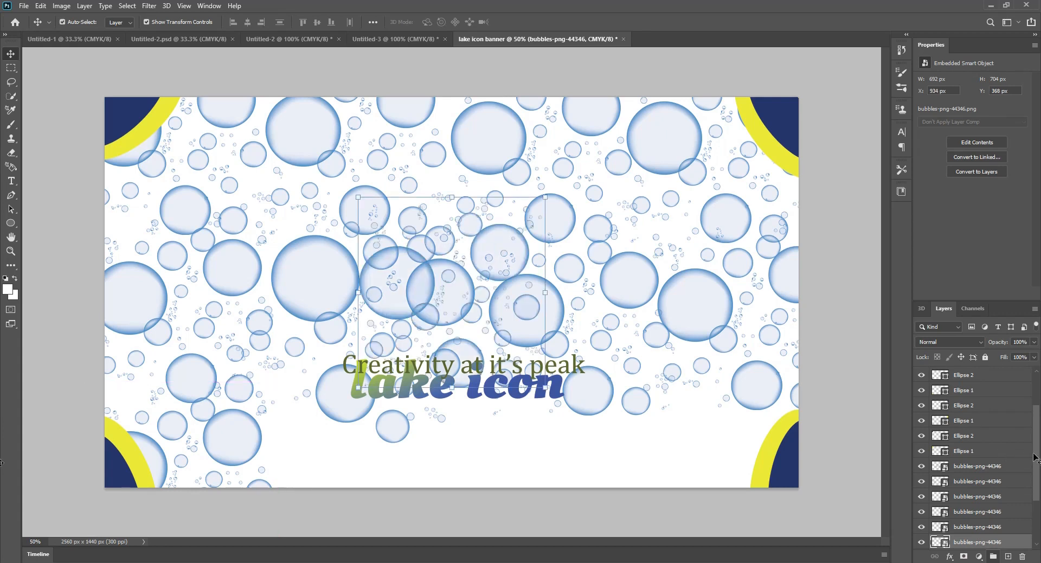
{"action": "left_click_drag", "start_coordinate": [160, 234], "coordinate": [42, 461]}
{"action": "left_click", "coordinate": [130, 279]}
Step: Paste a third bubbles copy into the bottom row below the logo and scale it down to about 644 by 656 px
{"action": "key", "text": "ctrl+v"}
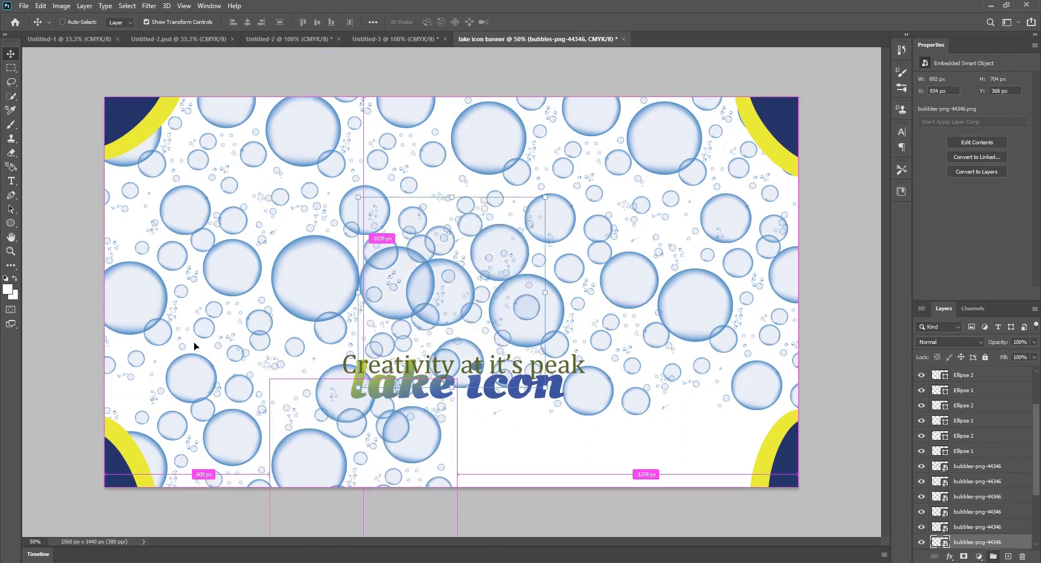
{"action": "left_click_drag", "start_coordinate": [195, 249], "coordinate": [206, 328]}
{"action": "key", "text": "ctrl+z"}
{"action": "left_click_drag", "start_coordinate": [200, 273], "coordinate": [293, 457]}
{"action": "mouse_move", "coordinate": [344, 380]}
{"action": "left_mouse_down"}
{"action": "mouse_move", "coordinate": [351, 394]}
{"action": "mouse_move", "coordinate": [342, 376]}
{"action": "mouse_move", "coordinate": [345, 385]}
{"action": "left_mouse_up"}
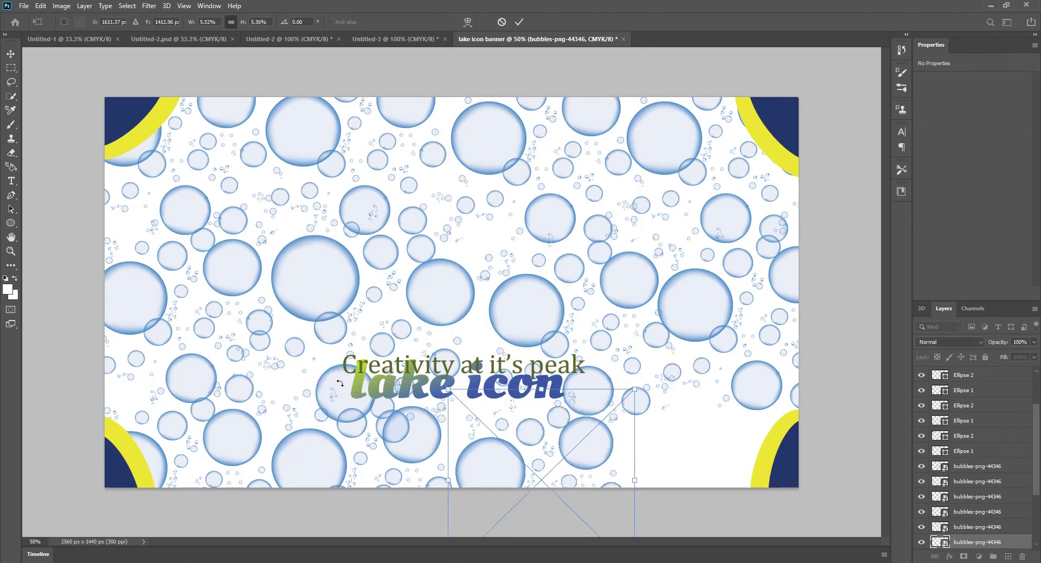
{"action": "left_click", "coordinate": [225, 22]}
{"action": "key", "text": "Return"}
Step: Duplicate the reduced bubbles copy and place the duplicate in the canvas's bottom-right corner, at about X 1897, Y 1063 px
{"action": "key", "text": "ctrl+c"}
{"action": "key", "text": "ctrl+v"}
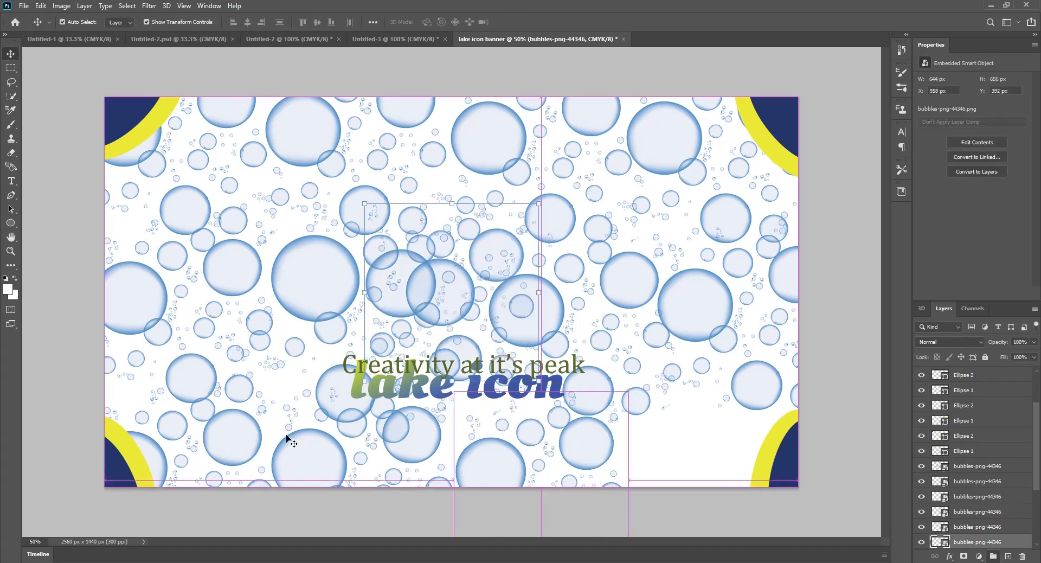
{"action": "left_click", "coordinate": [198, 240]}
{"action": "left_click", "coordinate": [166, 283]}
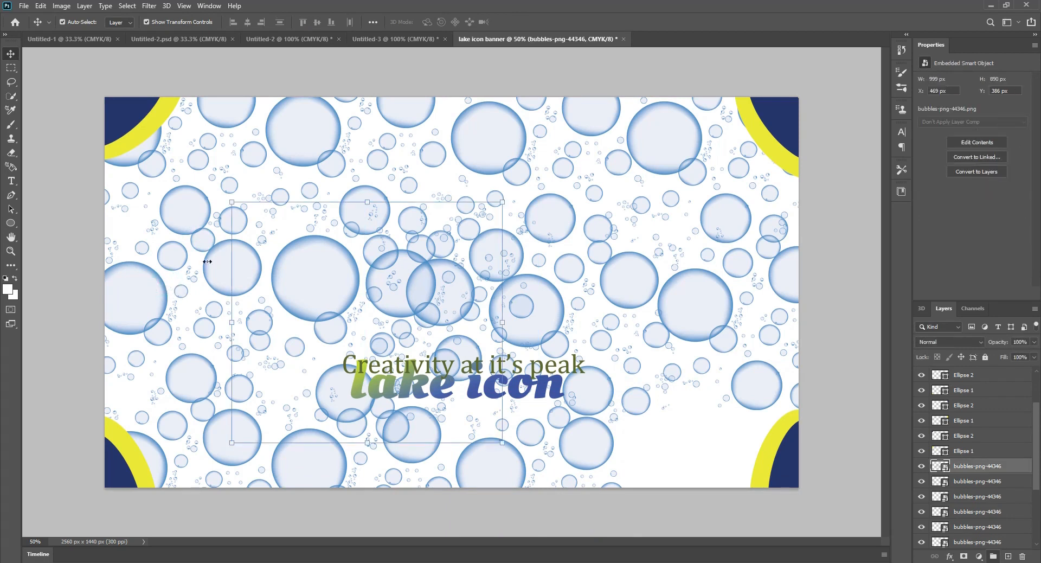
{"action": "left_click", "coordinate": [219, 248]}
{"action": "left_click_drag", "start_coordinate": [219, 248], "coordinate": [473, 432]}
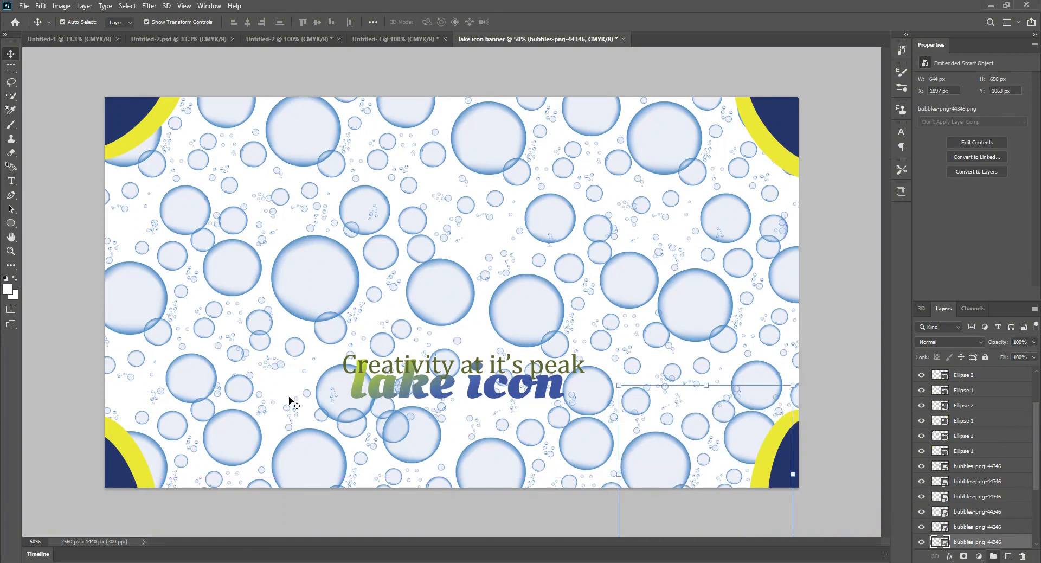
Step: Move the lake icon logo up to the canvas's center at about X 886, Y 630 px and place the tagline directly beneath it
{"action": "left_click", "coordinate": [238, 382]}
{"action": "left_click_drag", "start_coordinate": [239, 385], "coordinate": [234, 295]}
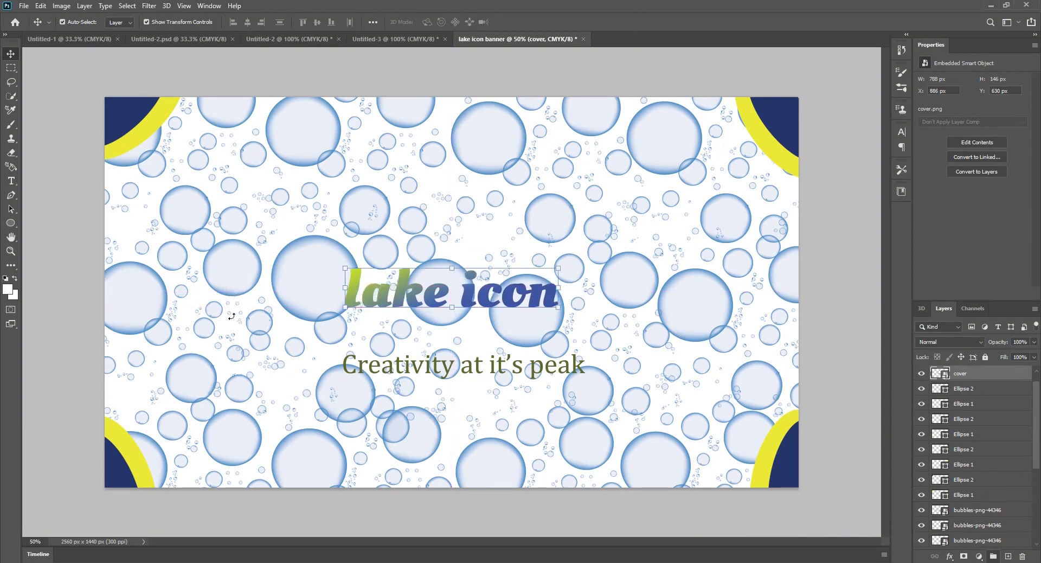
{"action": "left_click_drag", "start_coordinate": [199, 365], "coordinate": [190, 339]}
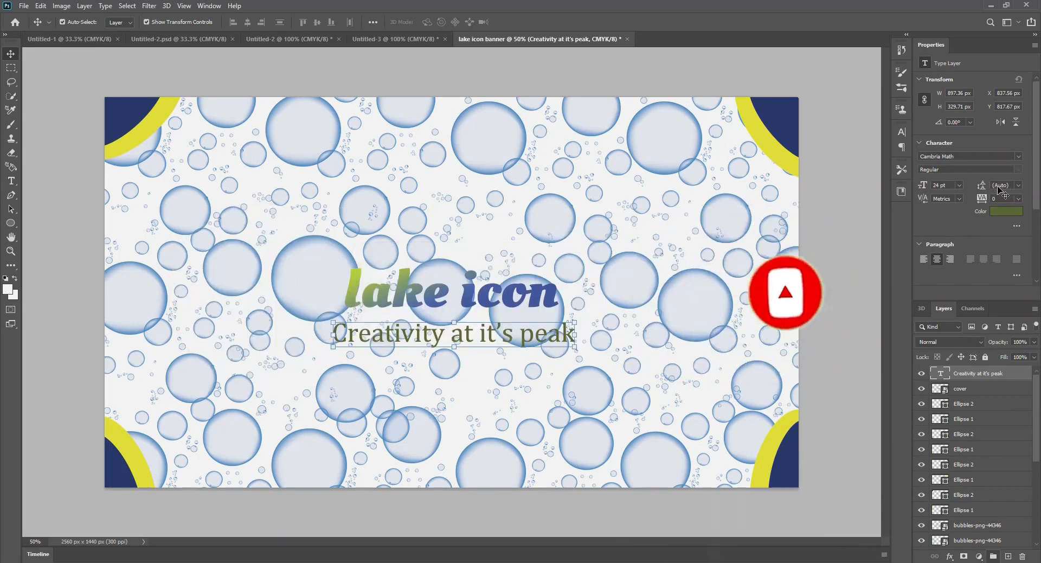
{"action": "left_click", "coordinate": [816, 208]}
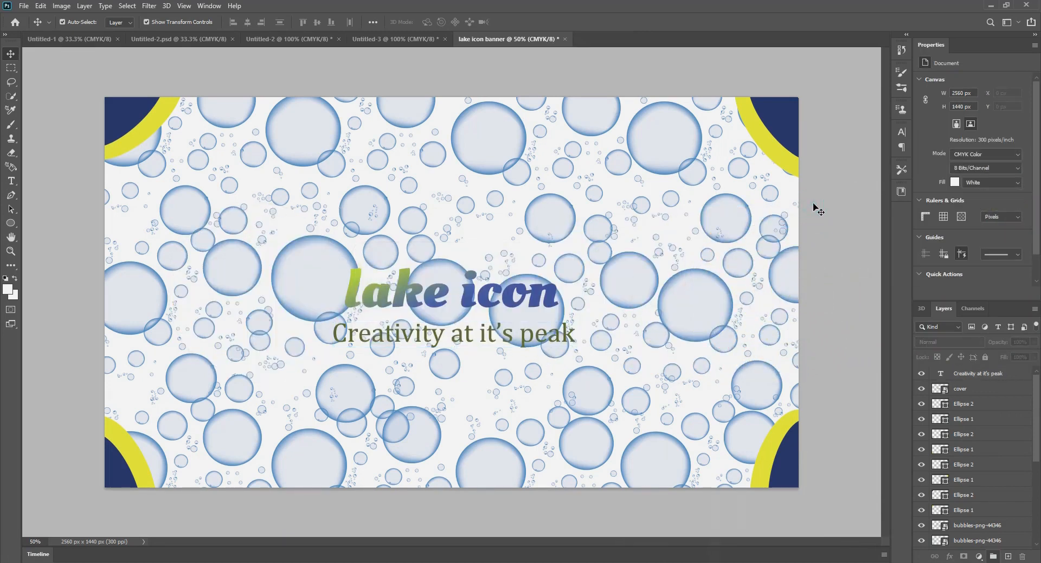